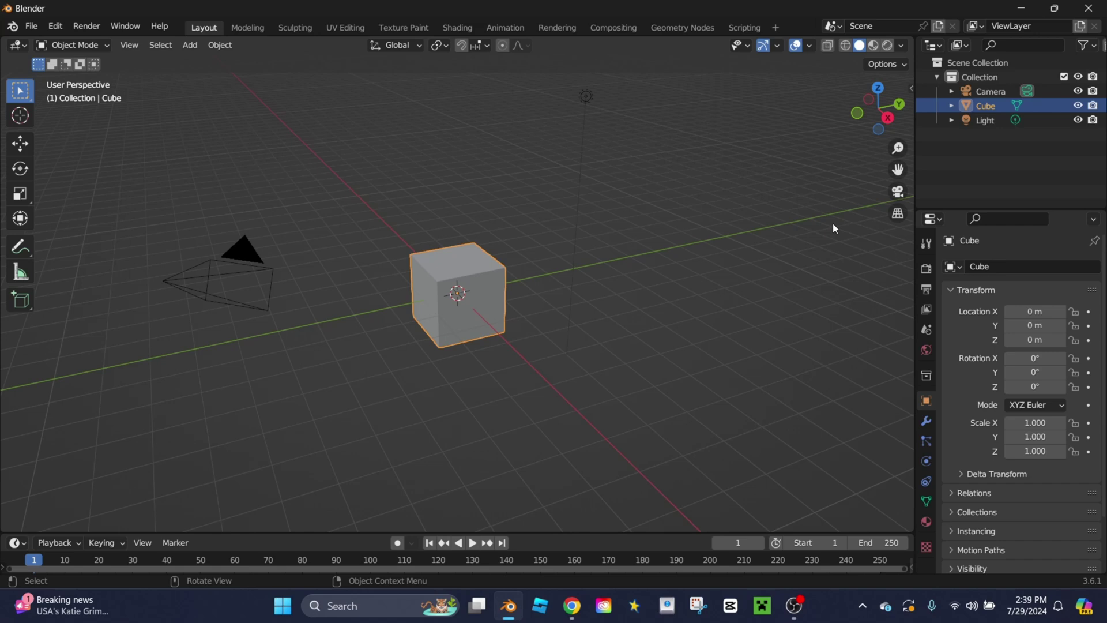
Delete the default camera, light and cube from the scene.
left_click_drag(144, 206, 318, 362)
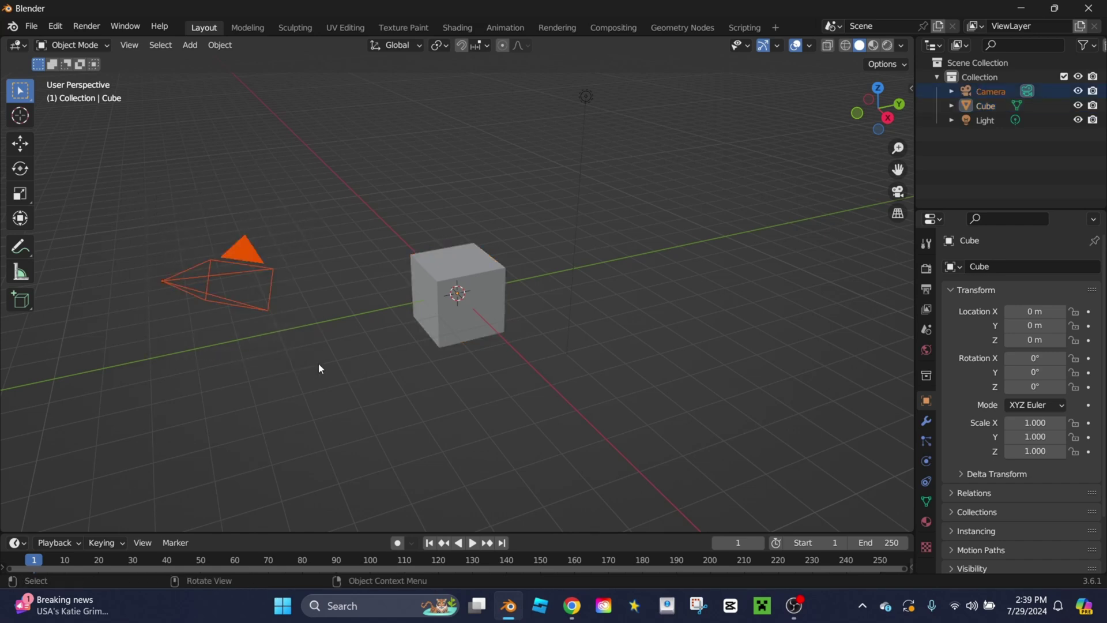
key("Delete")
left_click(581, 95)
key("Delete")
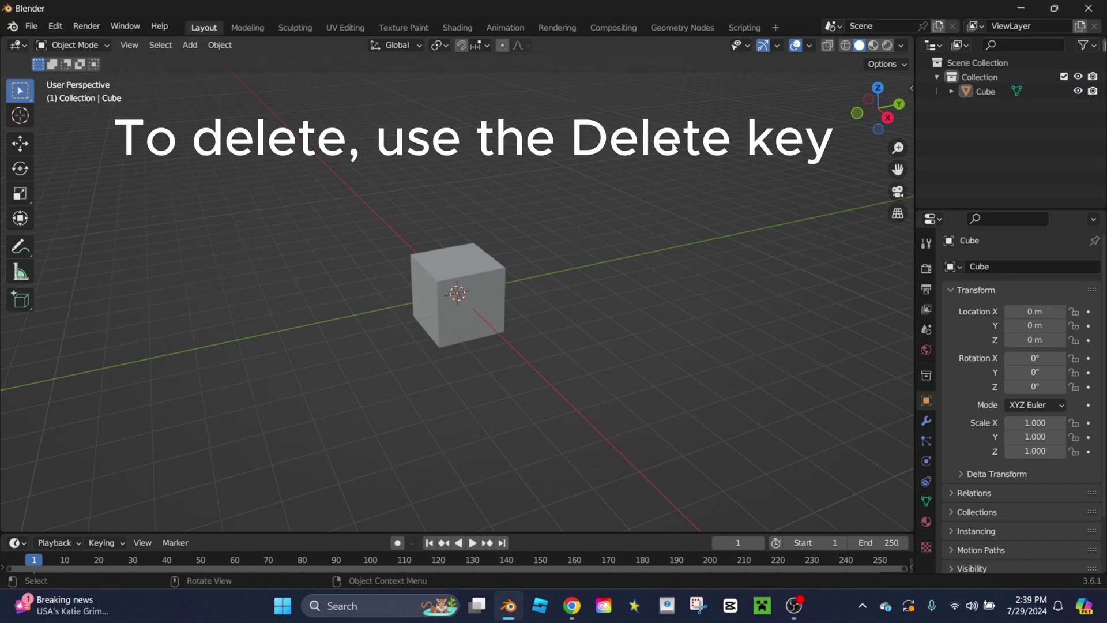
left_click(456, 291)
key("Delete")
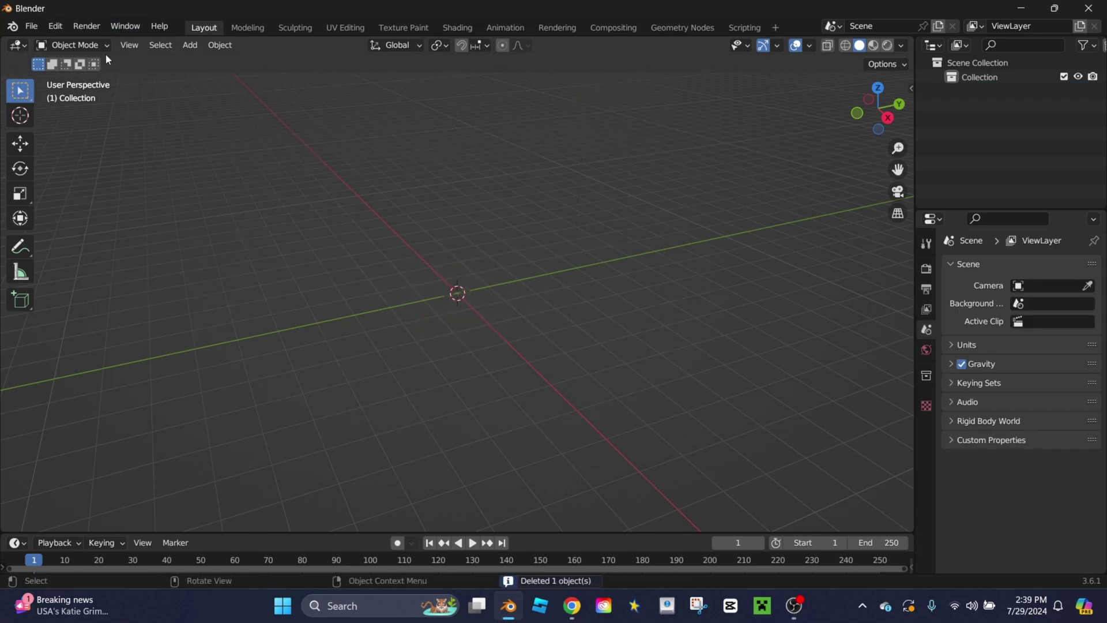
Add a Bezier curve object to the scene.
left_click(197, 50)
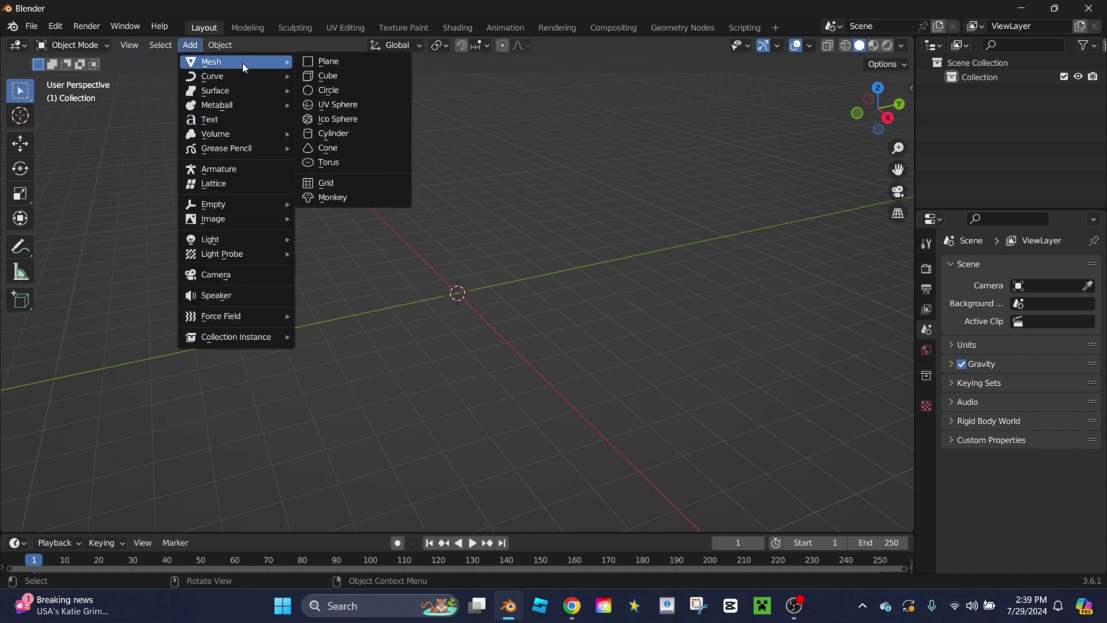
mouse_move(244, 75)
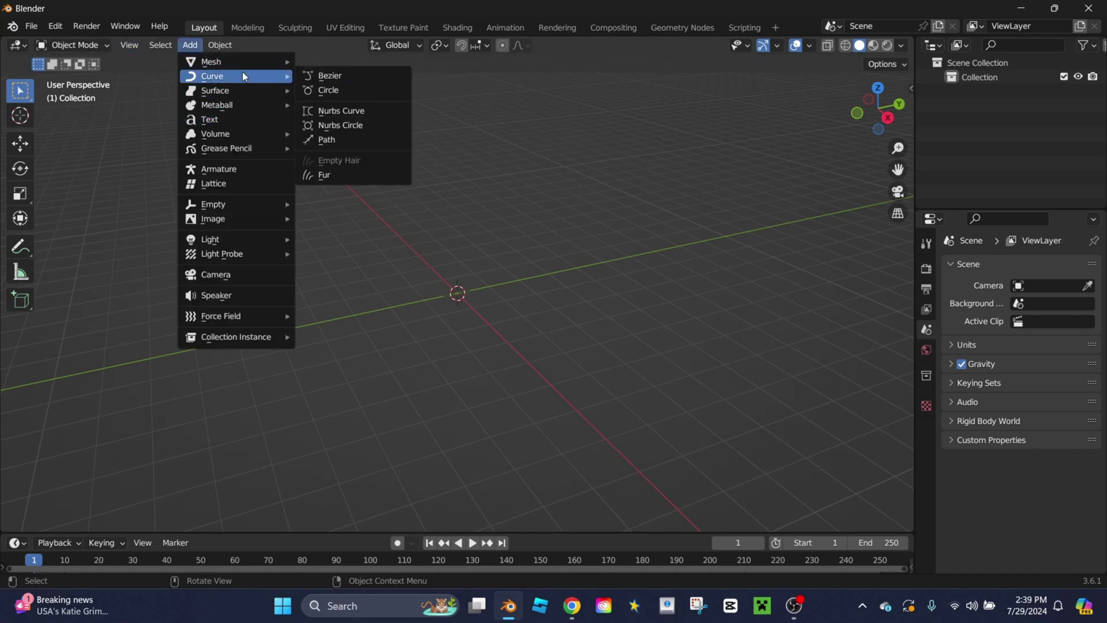
left_click(326, 76)
middle_click_drag(492, 343, 210, 325)
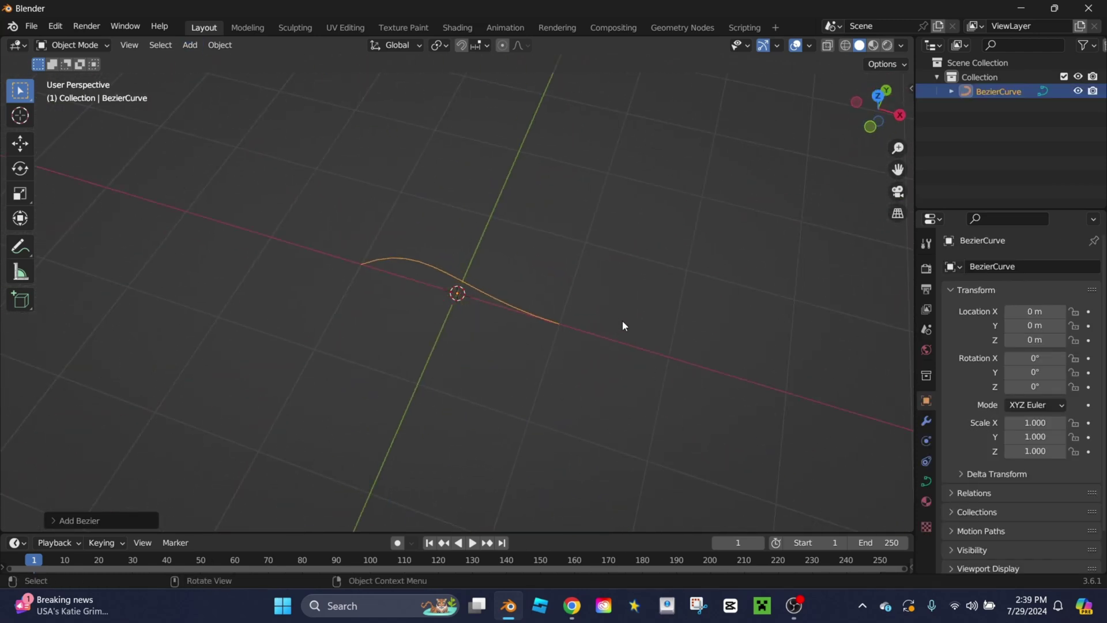
Delete all of the Bezier curve's control points in Edit Mode.
key("Tab")
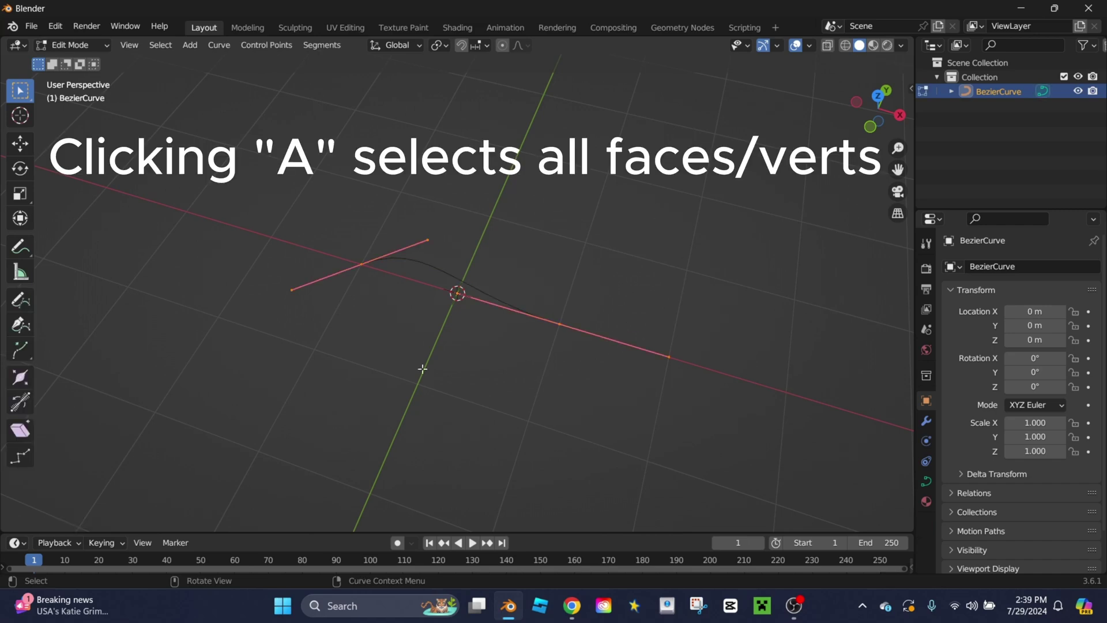
right_click(667, 268)
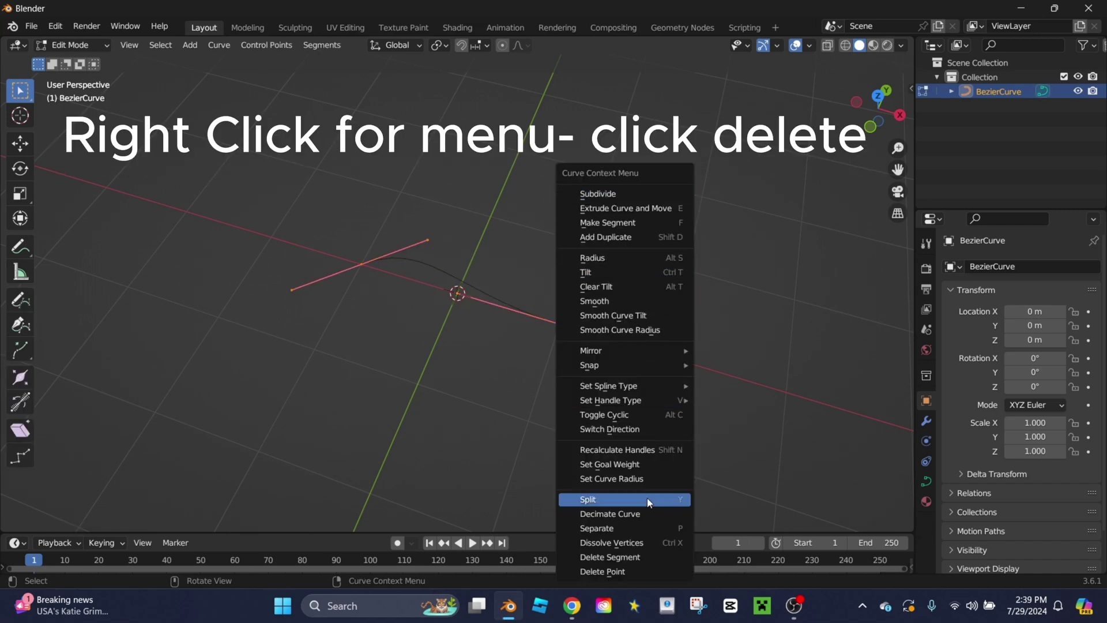
left_click(622, 577)
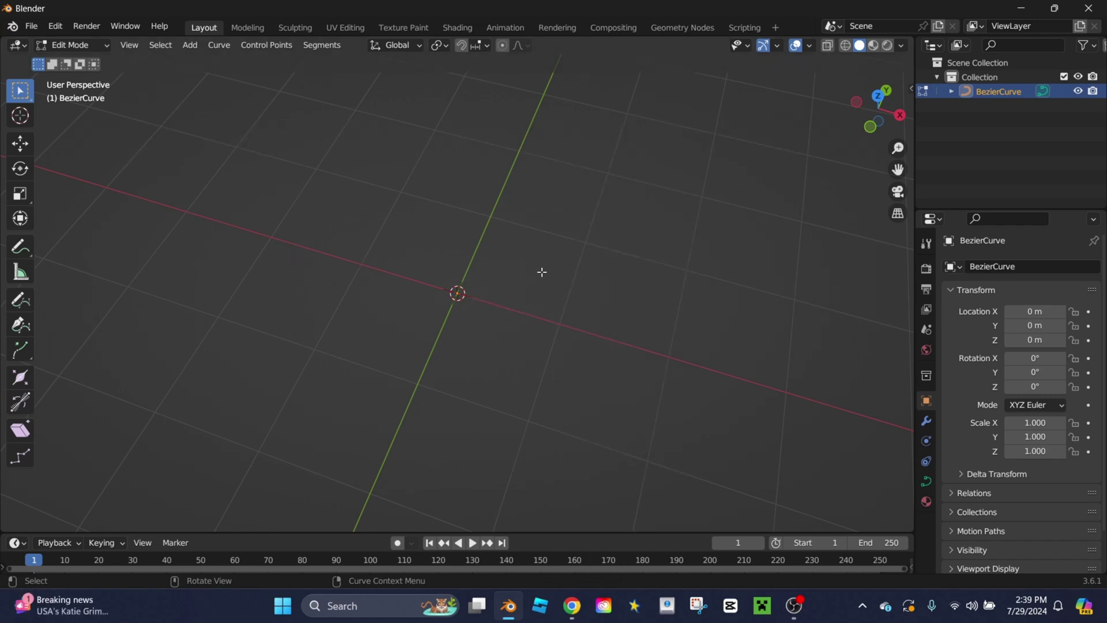
In top view, draw a wavy squiggle across the grid with the Draw tool.
key("7")
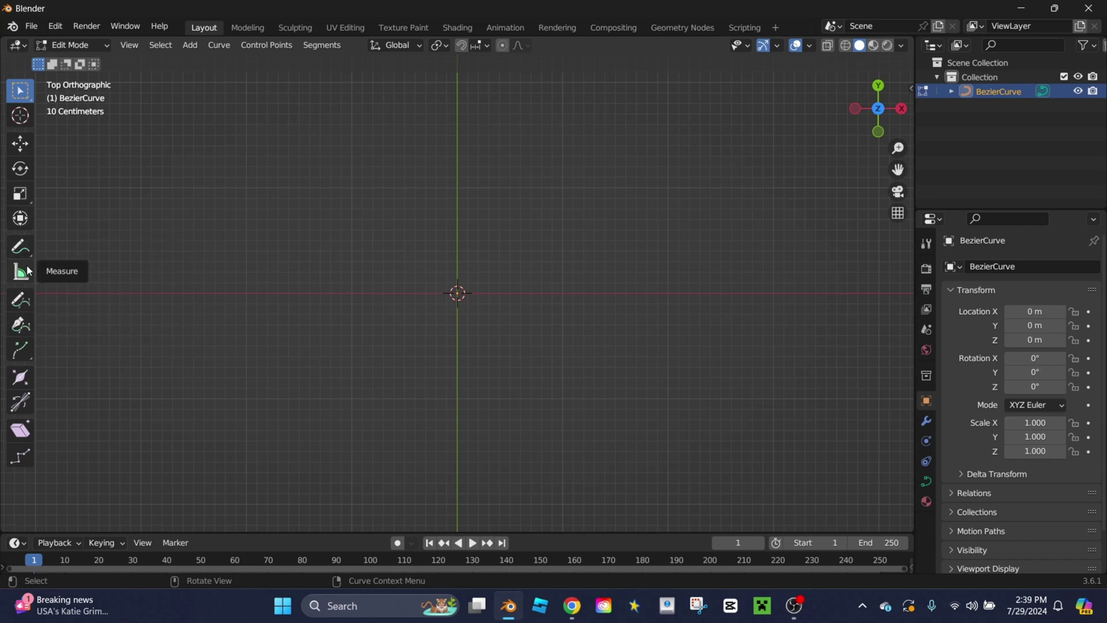
left_click(21, 300)
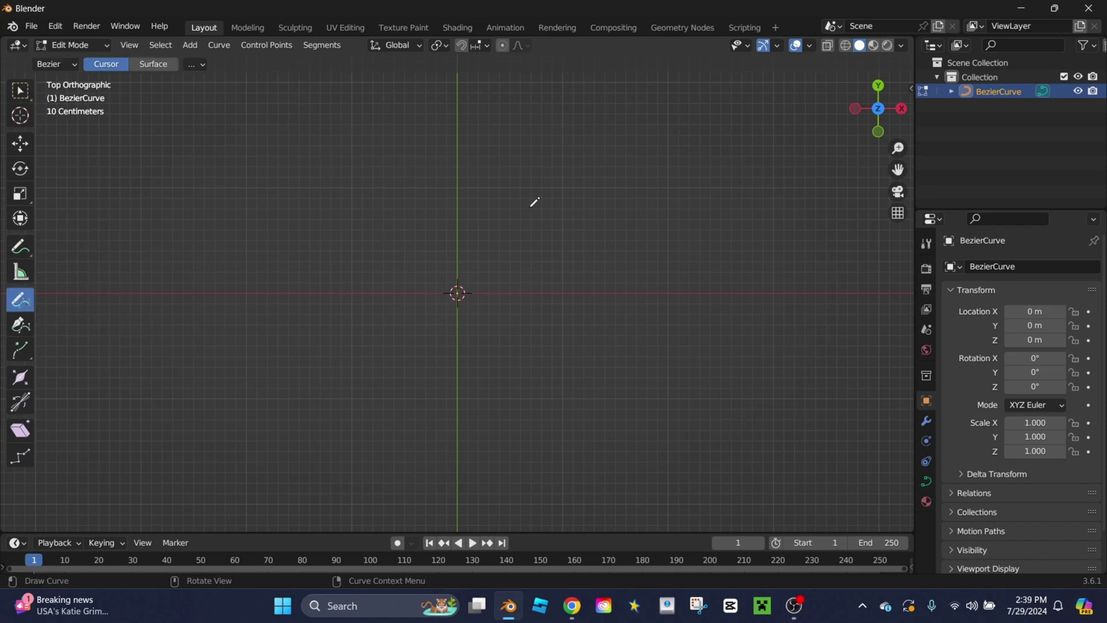
mouse_move(288, 283)
left_mouse_down()
mouse_move(449, 270)
mouse_move(601, 172)
mouse_move(633, 298)
mouse_move(720, 268)
left_mouse_up()
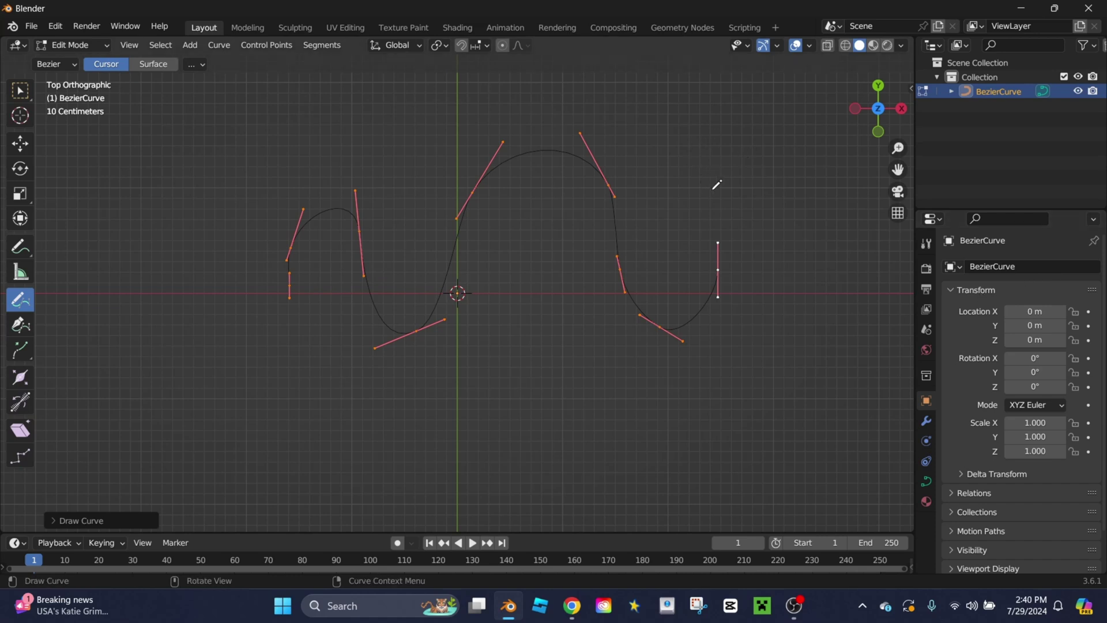
key("Tab")
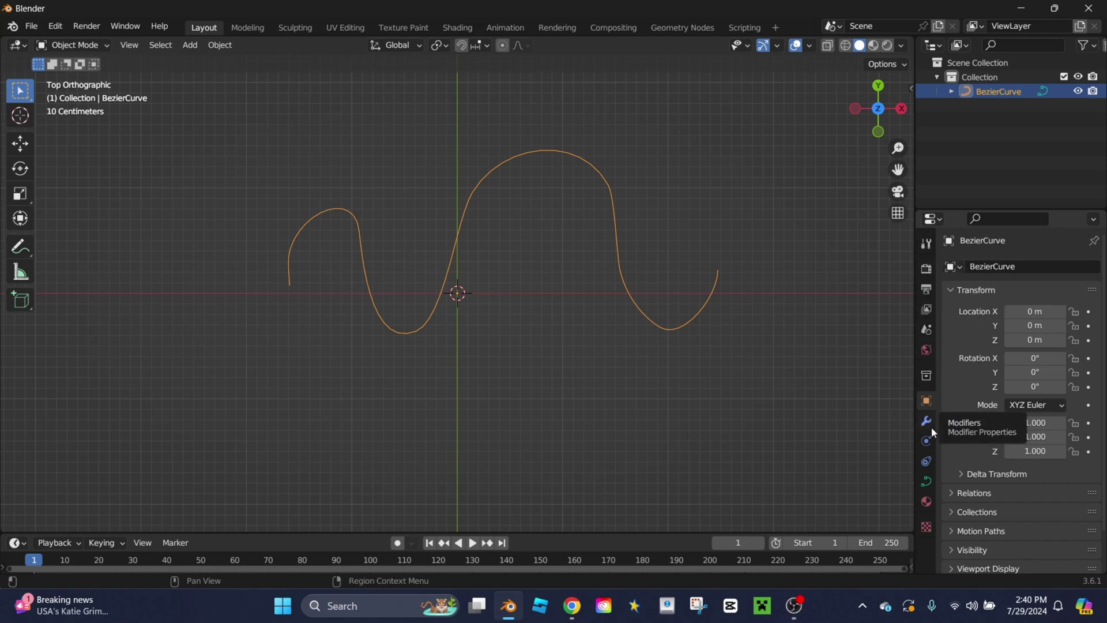
Lower the curve's Shape Resolution U from 12 to a coarse 3.
left_click(926, 482)
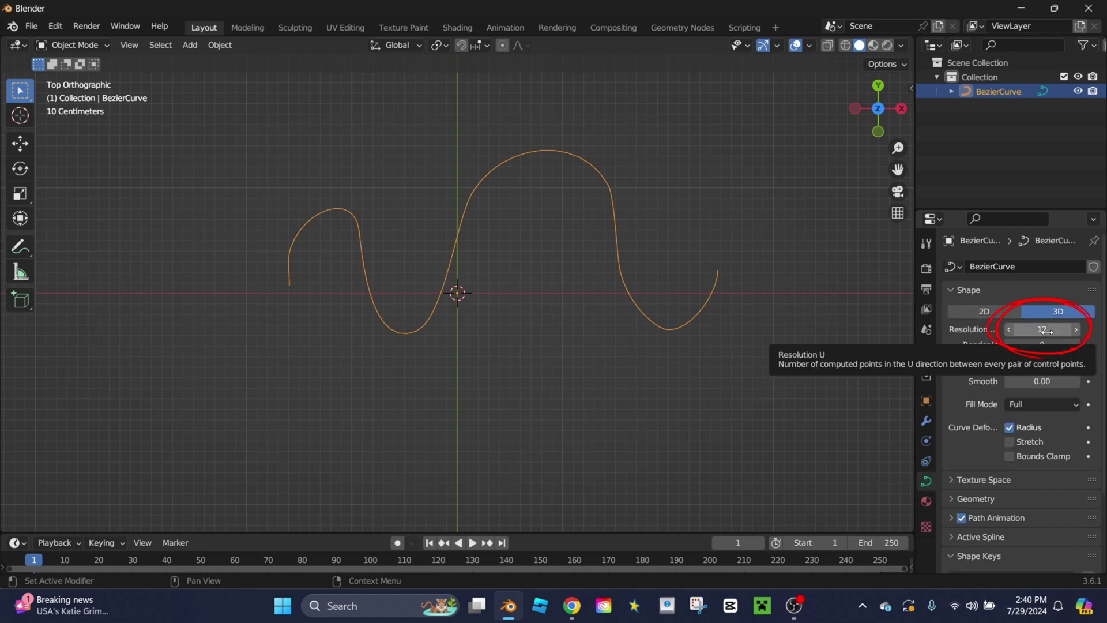
left_click_drag(1042, 329, 1015, 330)
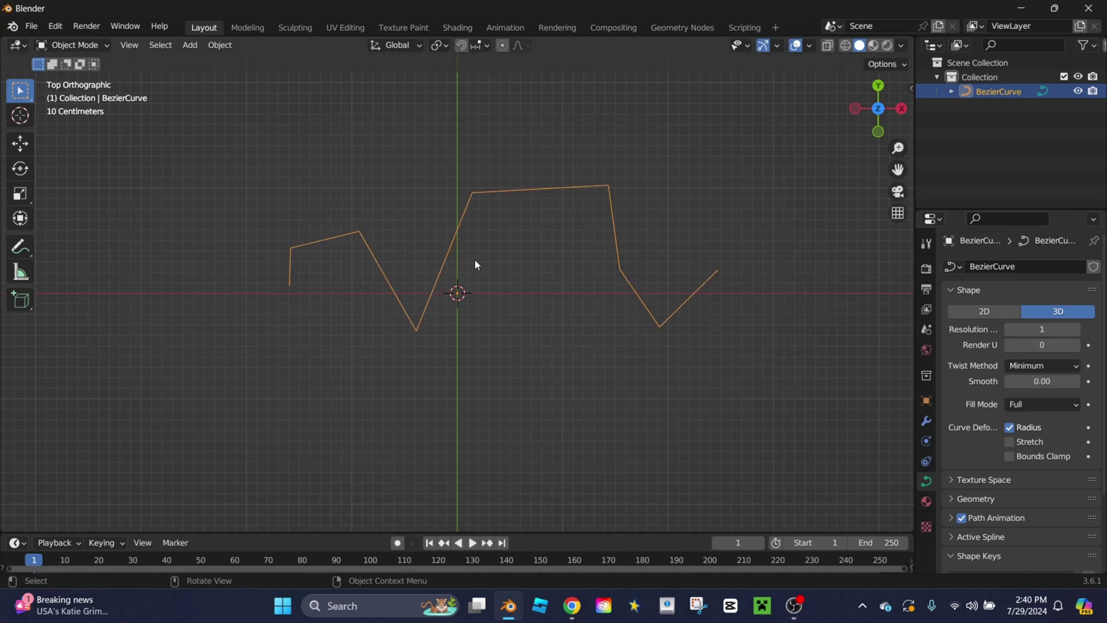
left_click(1076, 329)
left_click(1076, 329)
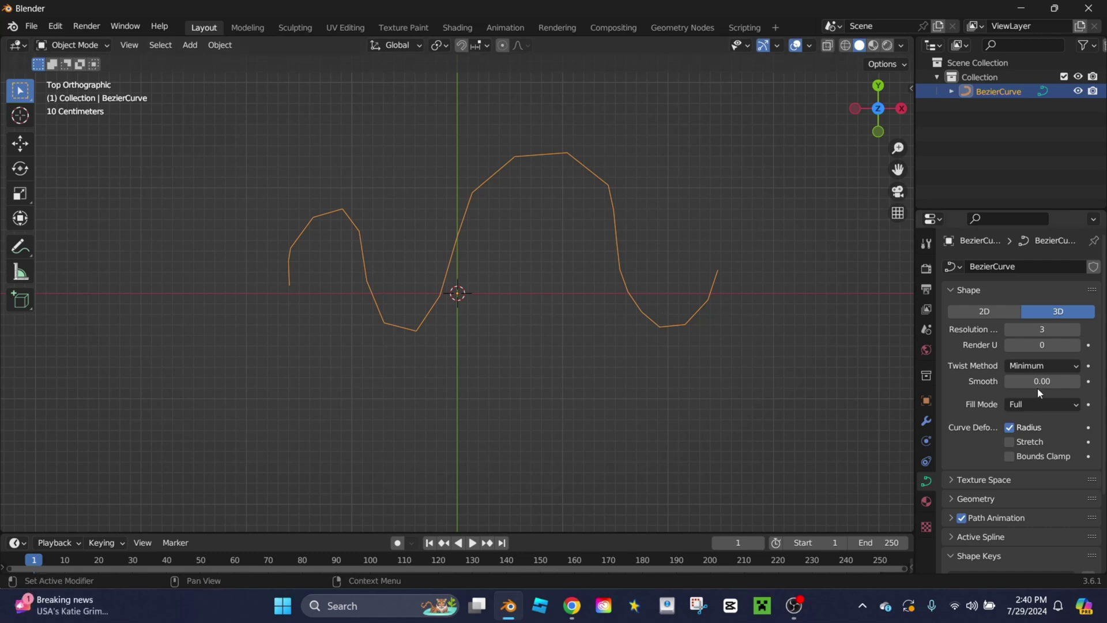
left_click(1077, 329)
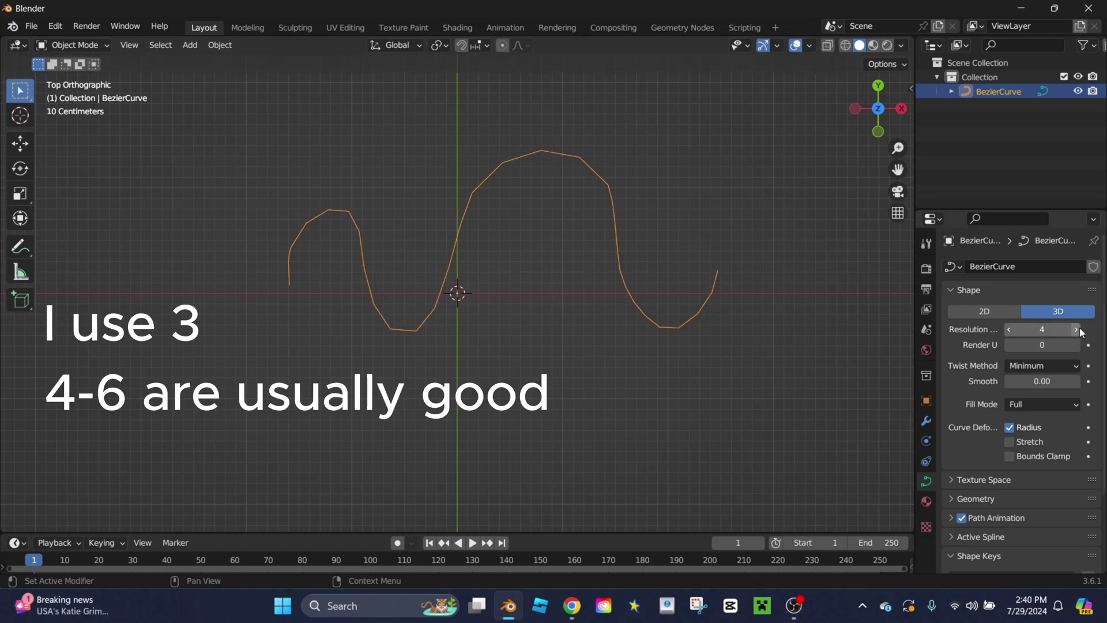
left_click(1076, 329)
left_click_drag(1080, 328, 1035, 329)
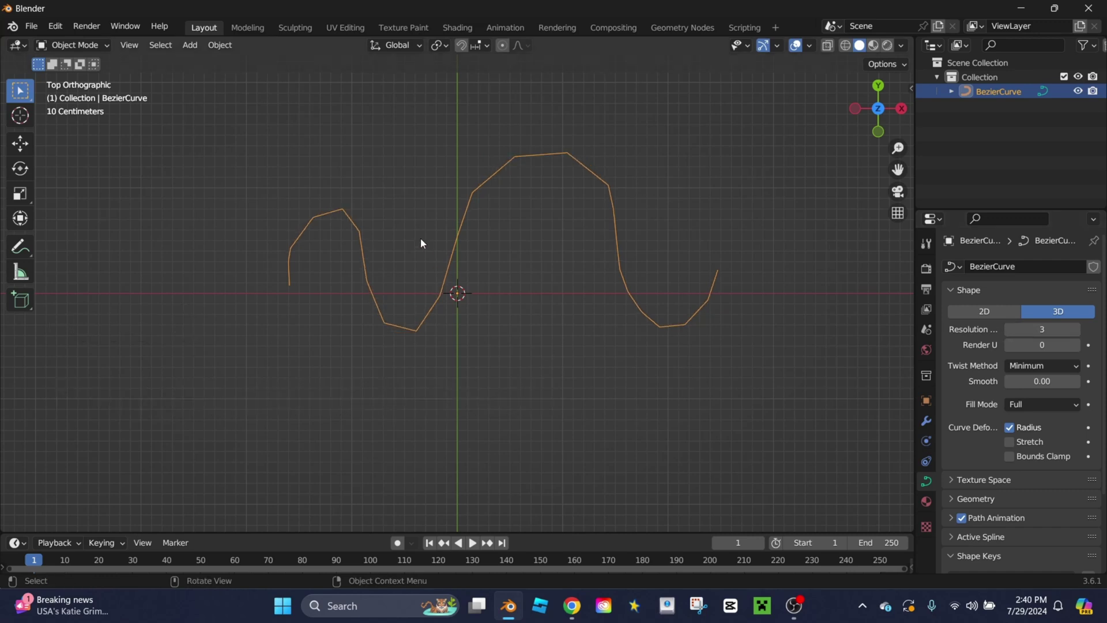
Convert the squiggle curve to a mesh and check its vertices, ending in top view.
right_click(729, 195)
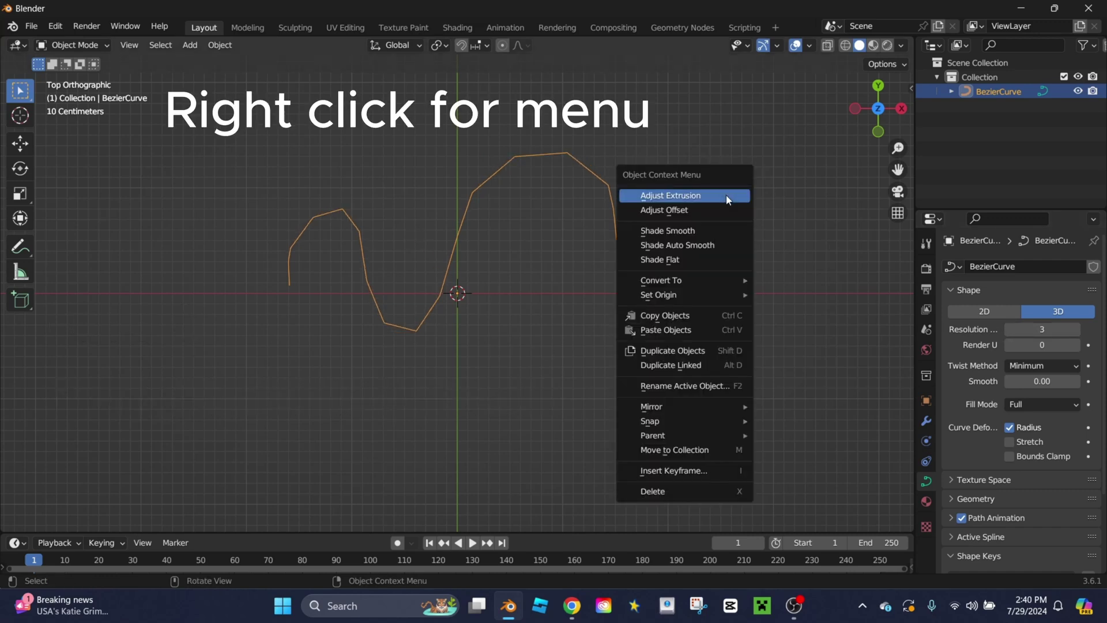
mouse_move(702, 281)
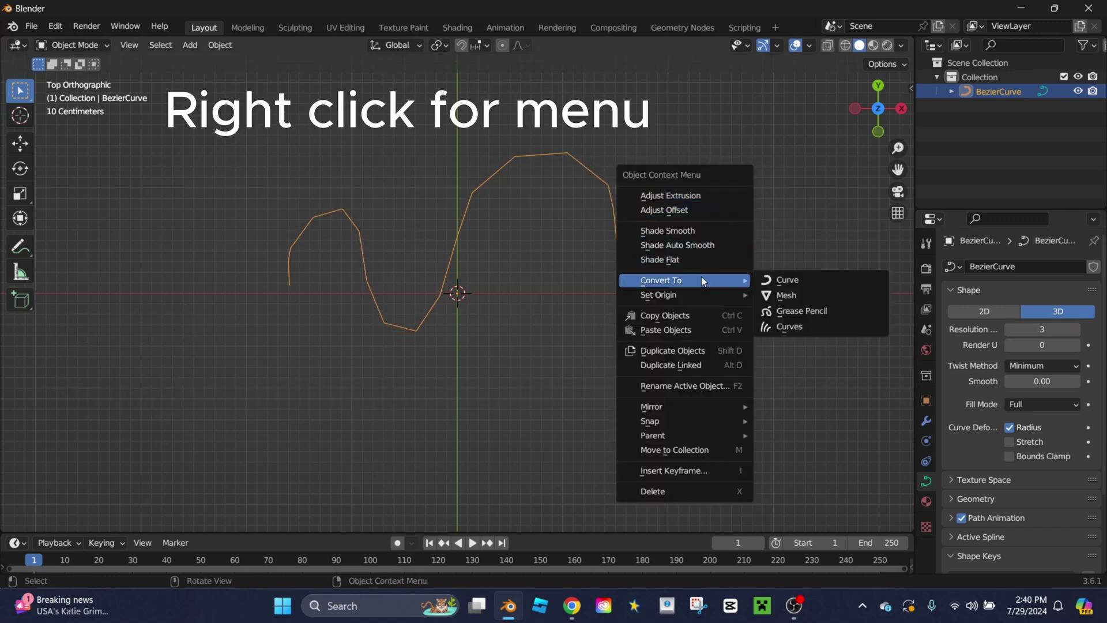
left_click(785, 296)
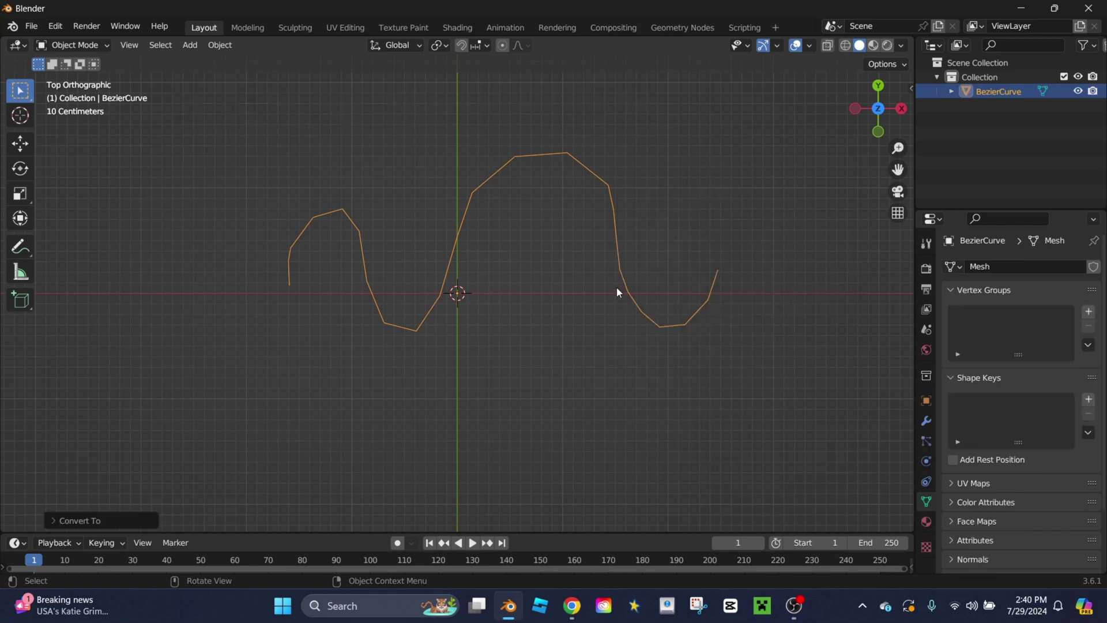
key("Tab")
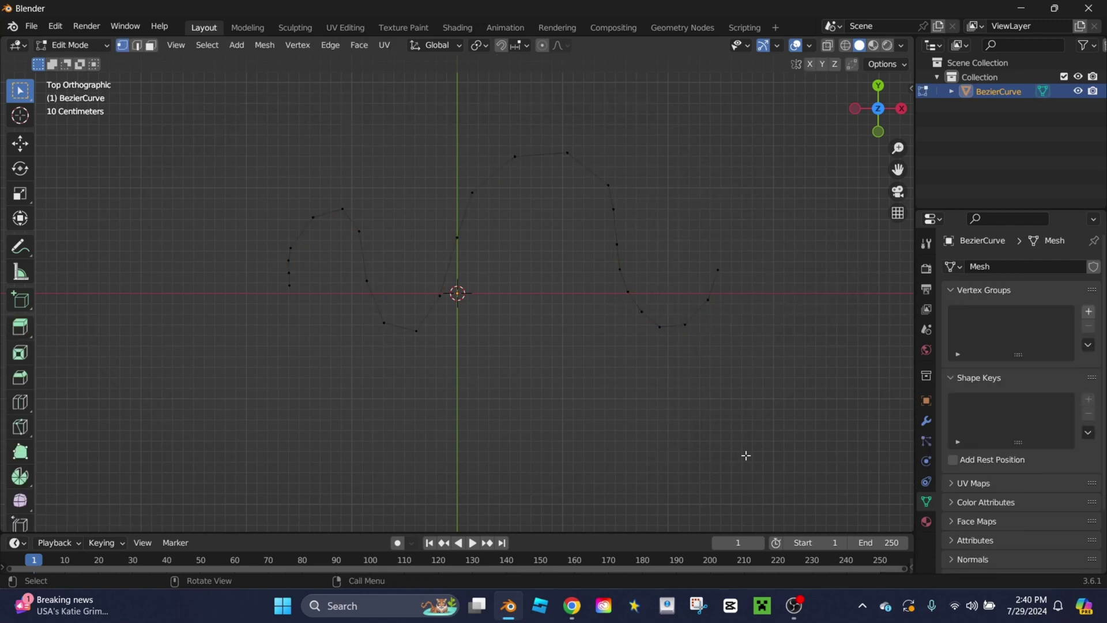
middle_click_drag(746, 456, 838, 409)
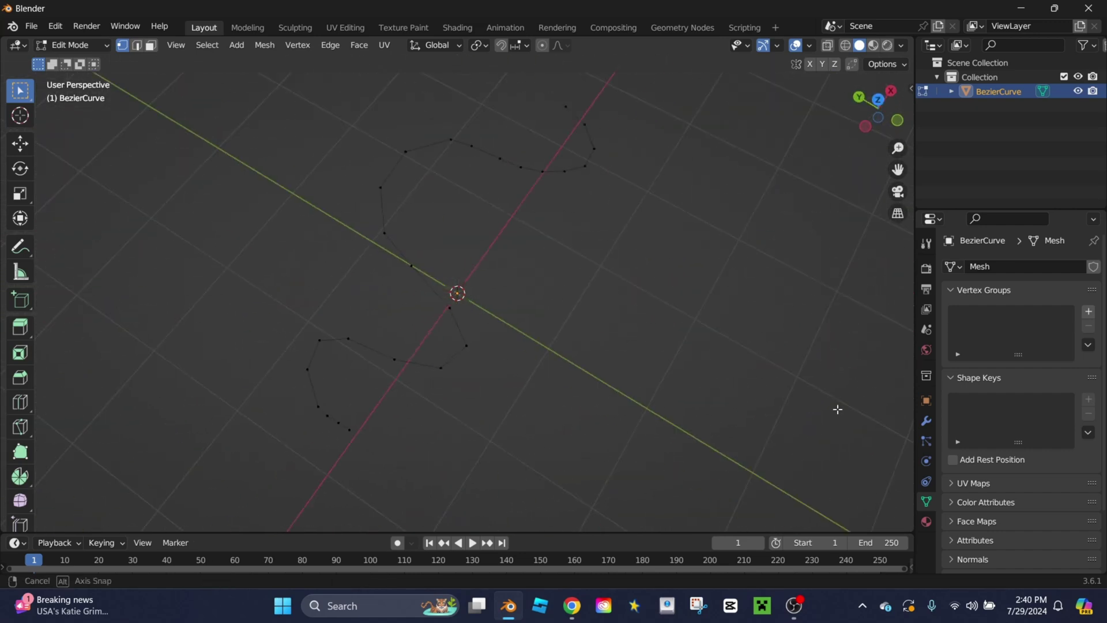
key("Tab")
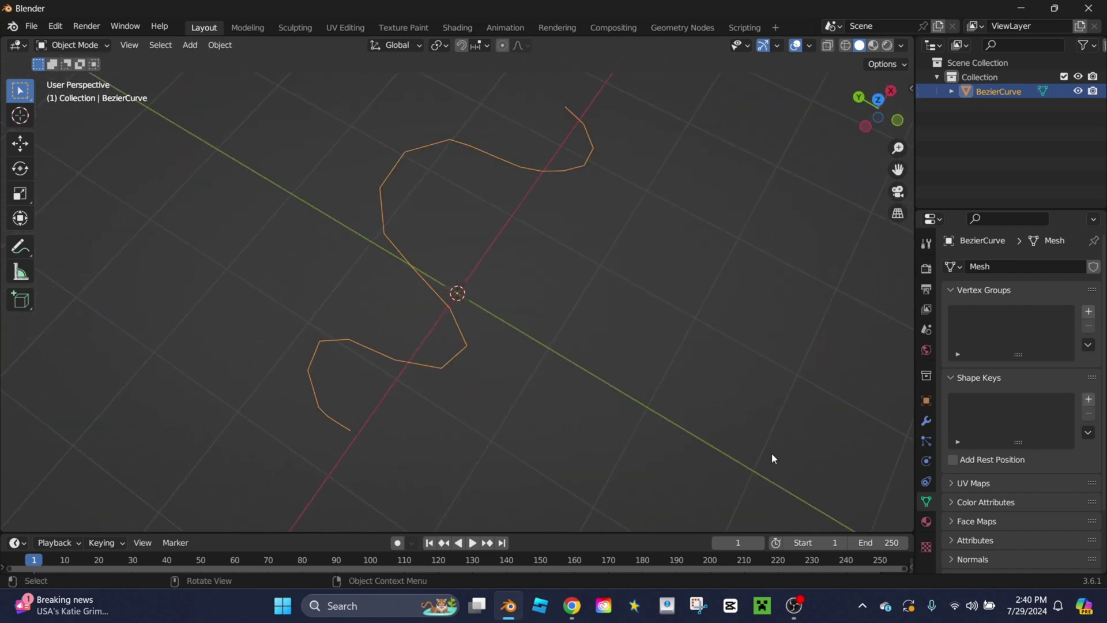
key("KP_7")
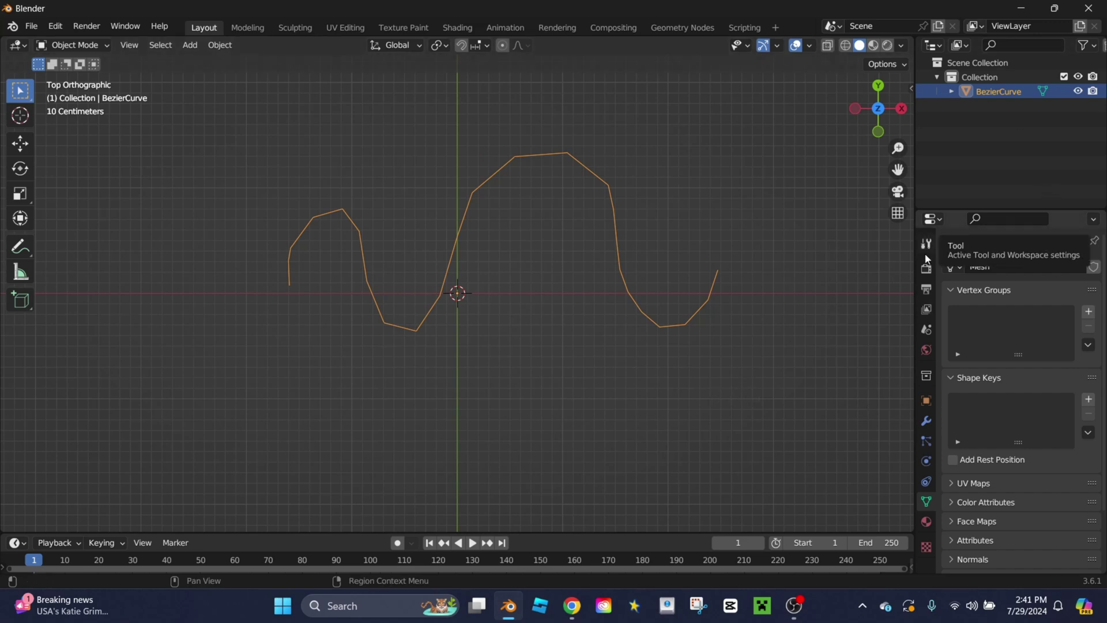
Add a Skin modifier to the squiggle mesh.
left_click(926, 424)
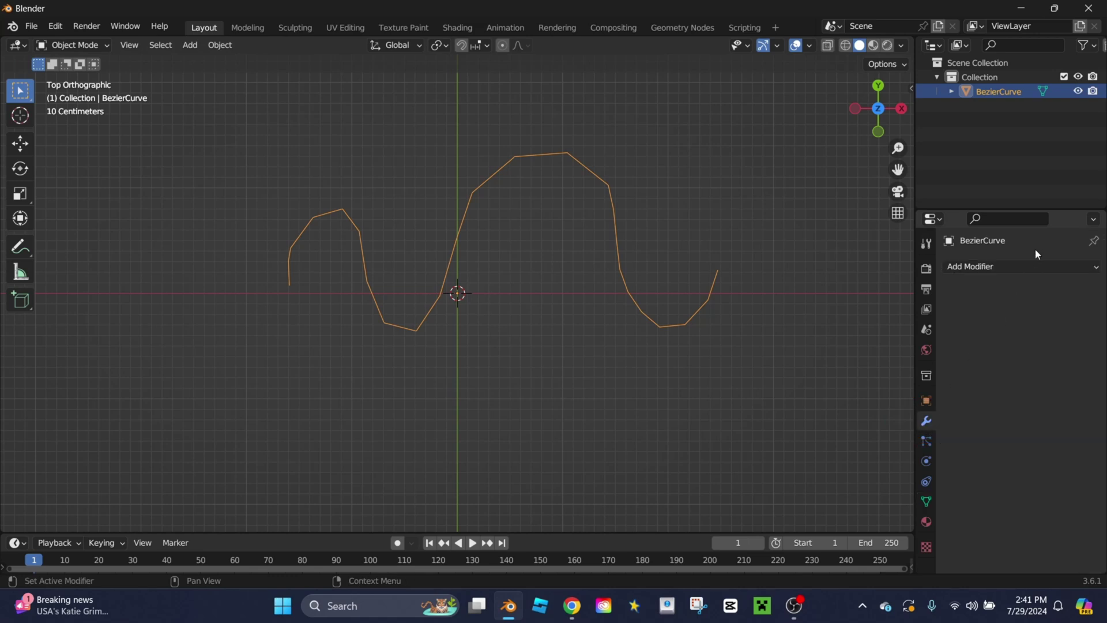
left_click(1023, 263)
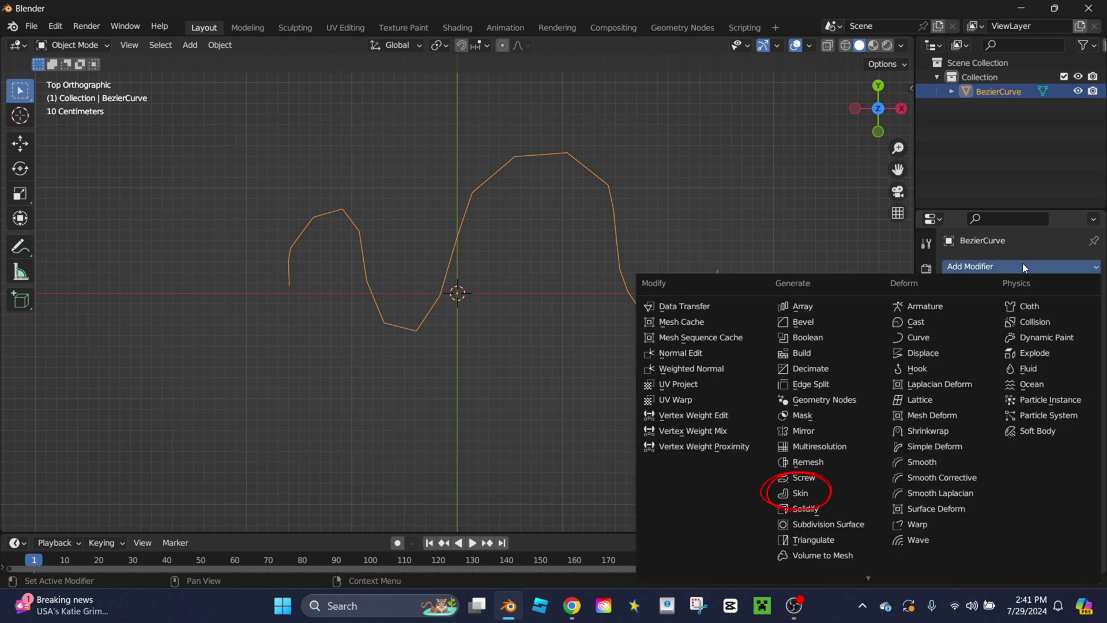
left_click(804, 492)
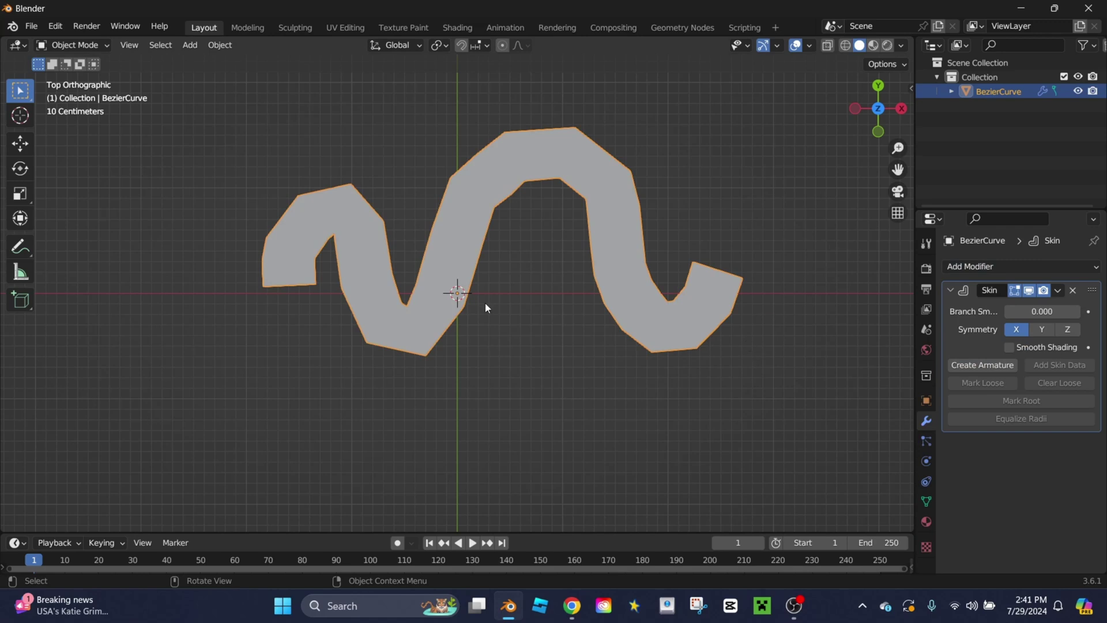
Enter Edit Mode and orbit into perspective to see the squiggle's blocky thickness.
key("Tab")
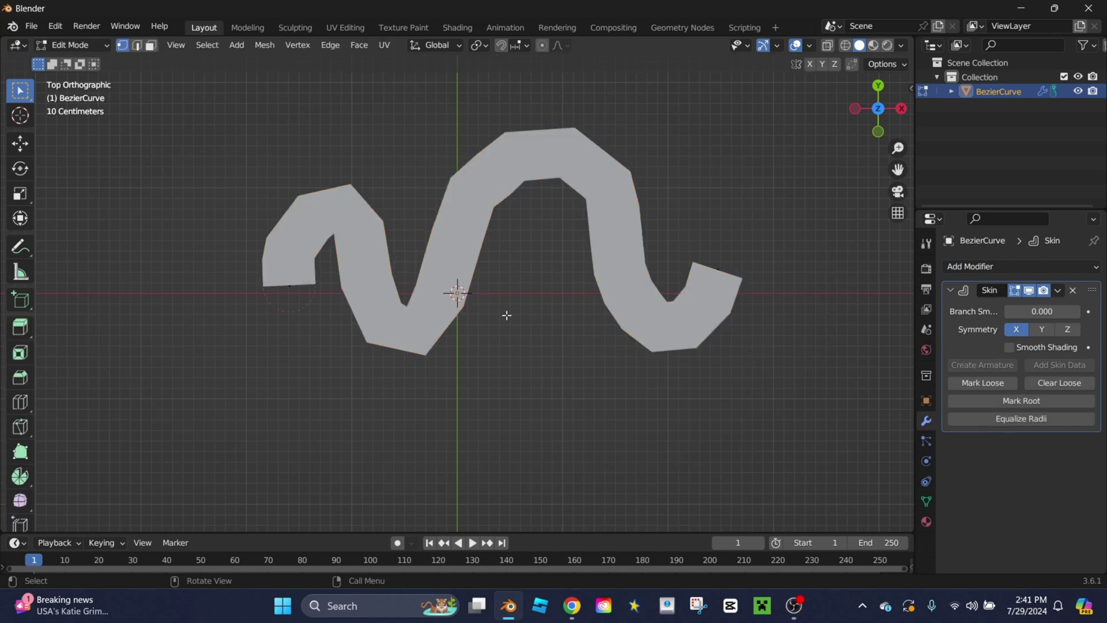
middle_click_drag(601, 444, 569, 341)
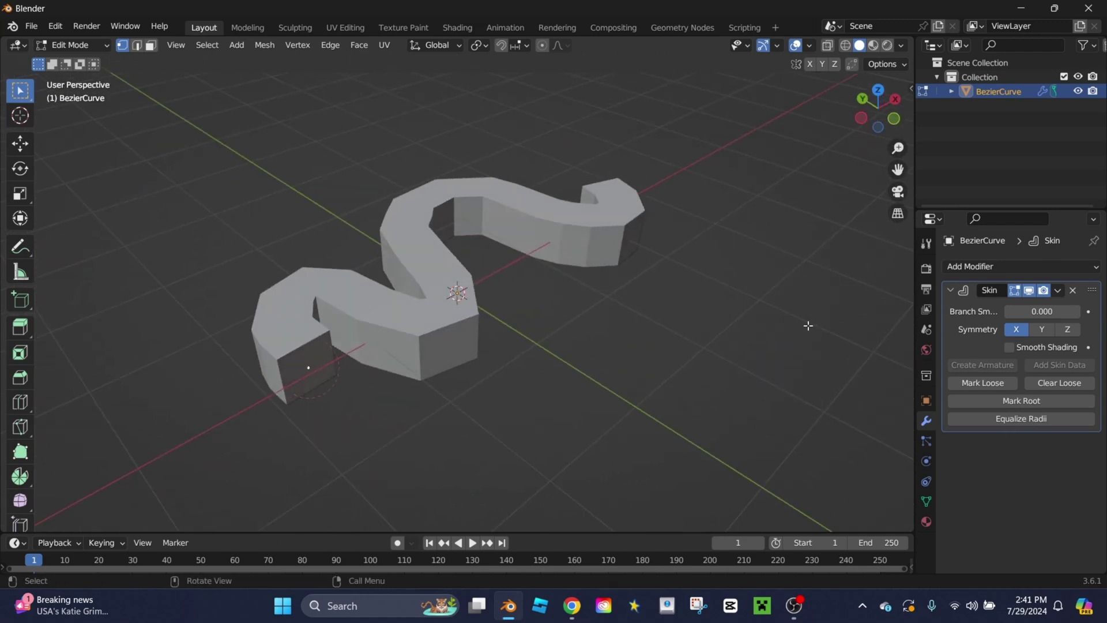
middle_click_drag(304, 368, 605, 323)
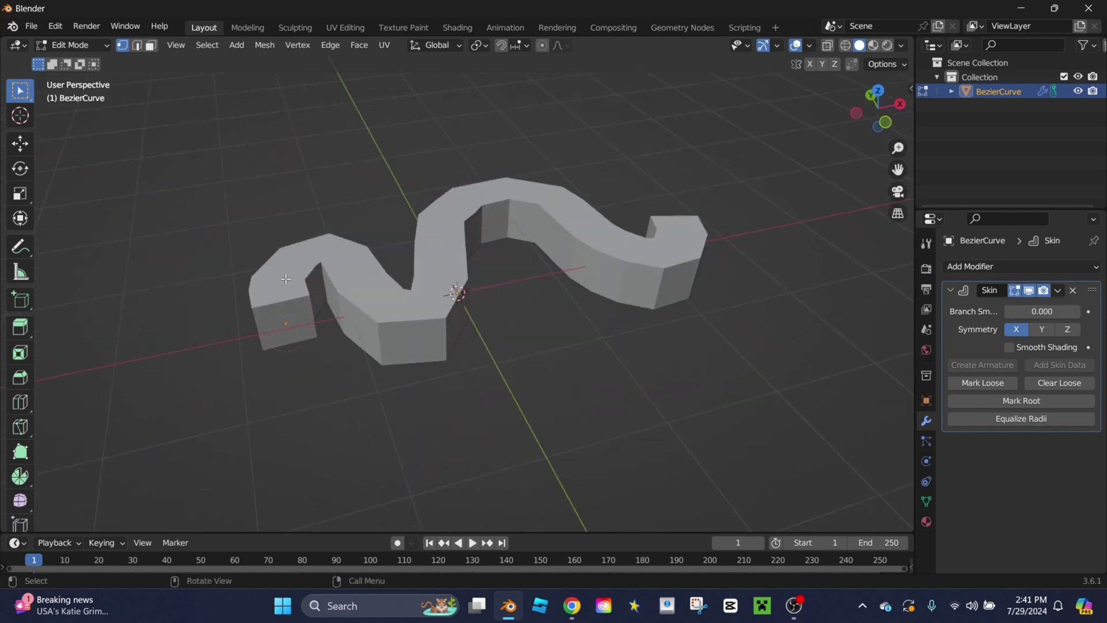
Turn on Proportional Editing and widen its falloff radius with a test move.
left_click(542, 45)
key("g")
scroll(692, 304, "down", 3)
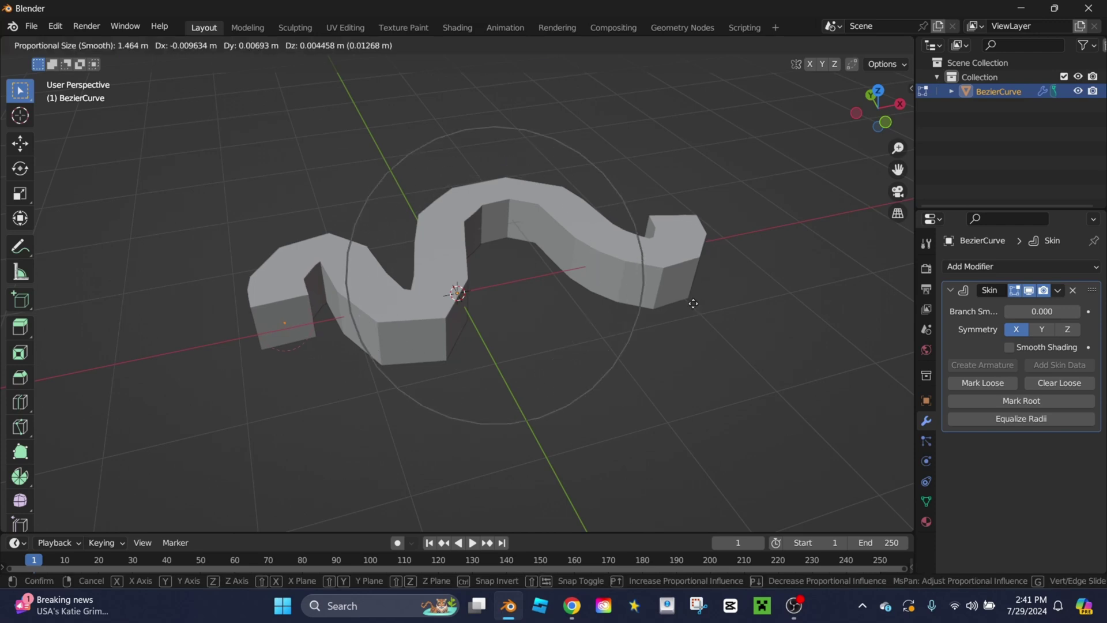
scroll(686, 303, "down", 4)
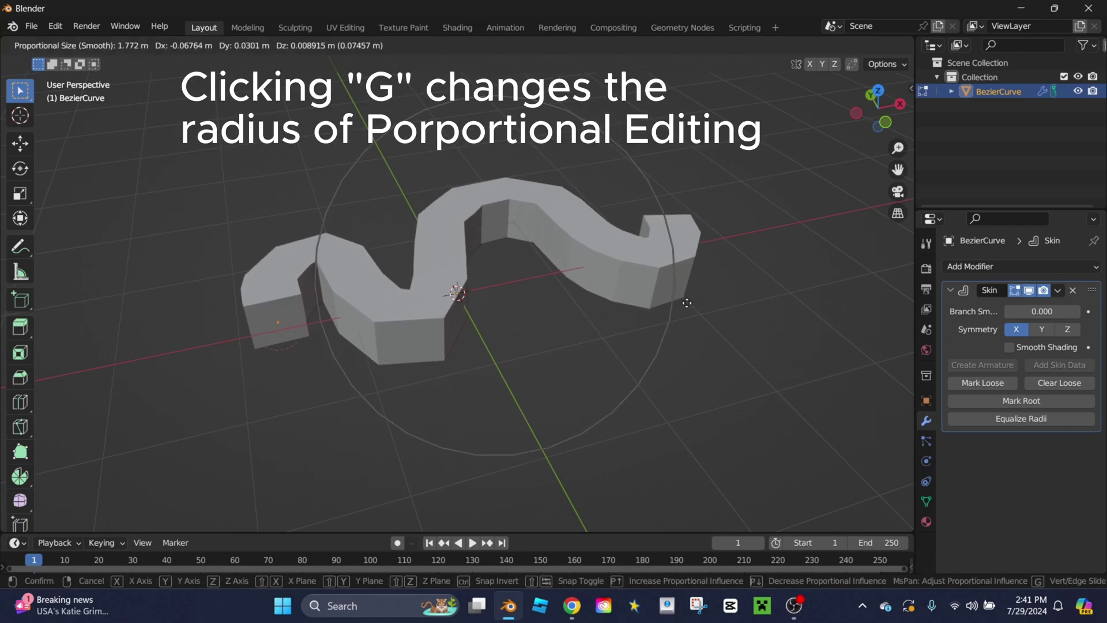
right_click(686, 302)
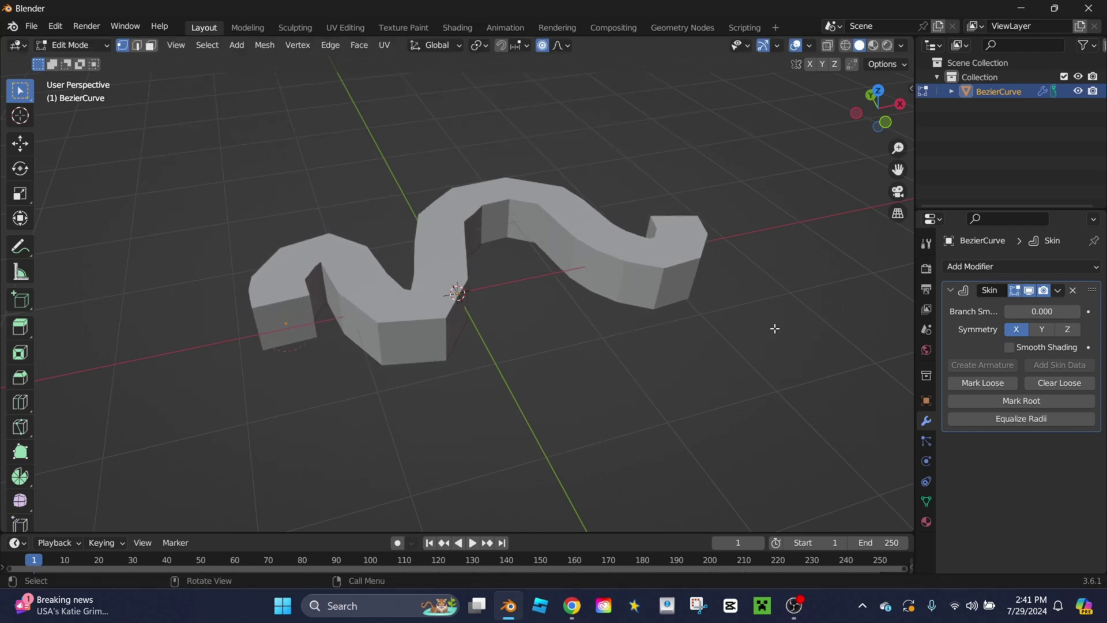
Shrink the skin with Skin Resize (Ctrl+A) so the squiggle tapers toward both ends.
key("ctrl+a")
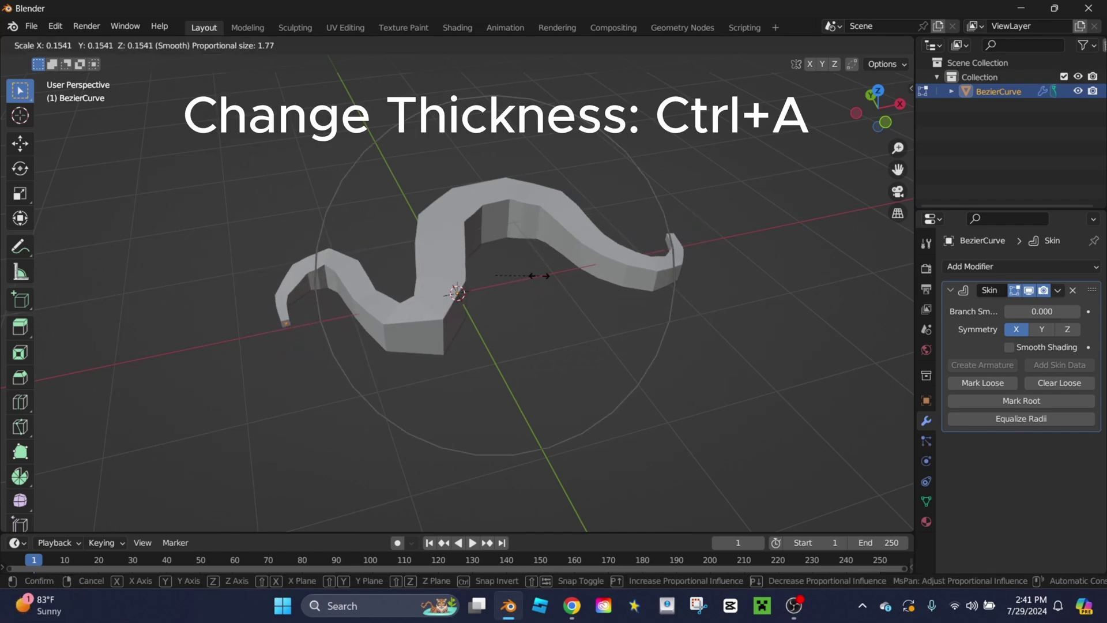
left_click(526, 322)
middle_click_drag(725, 348, 655, 388)
key("ctrl+z")
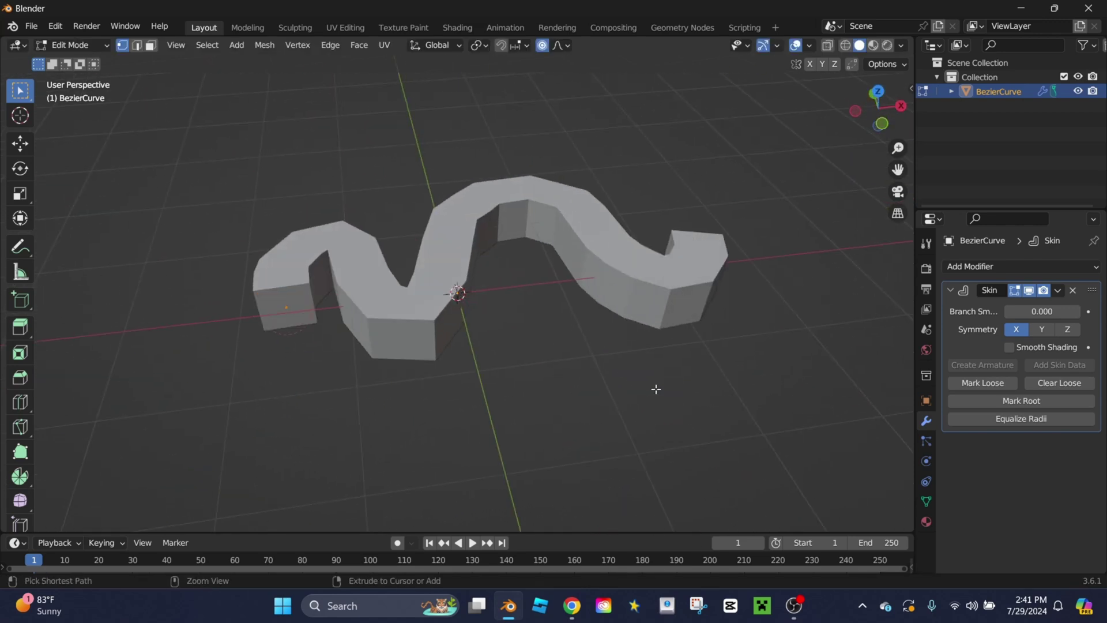
key("ctrl+a")
left_click(654, 387)
key("ctrl+z")
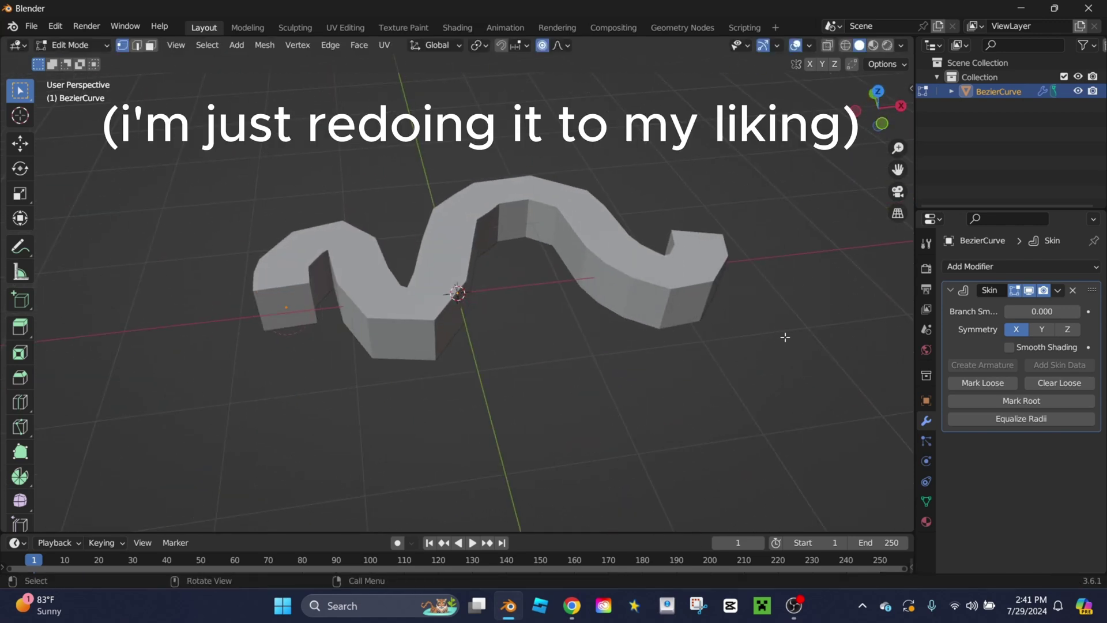
key("ctrl+a")
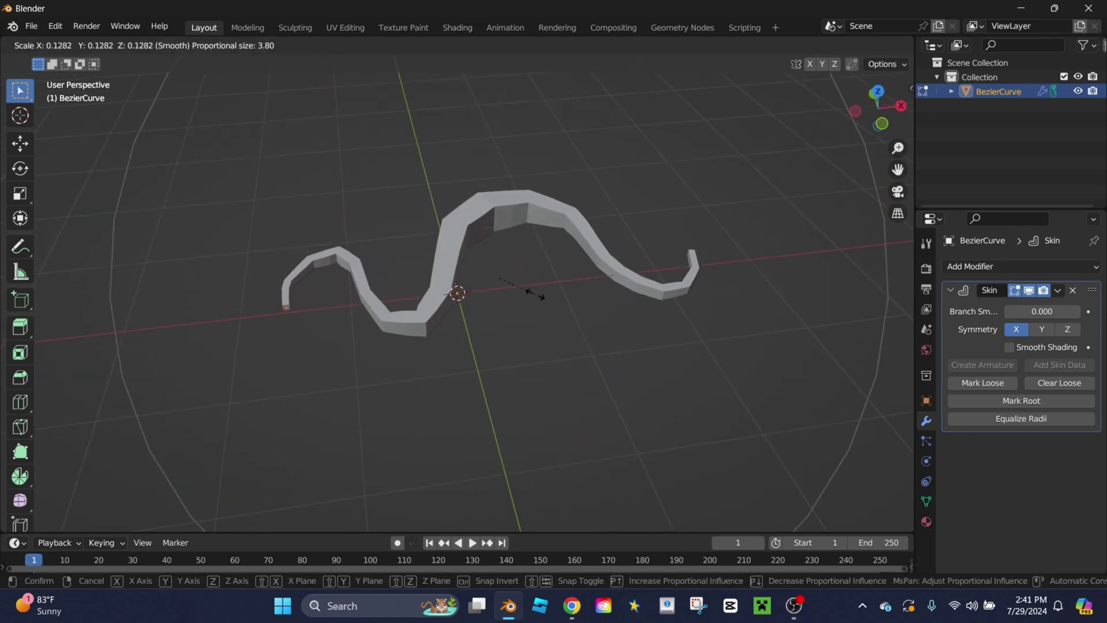
left_click(519, 287)
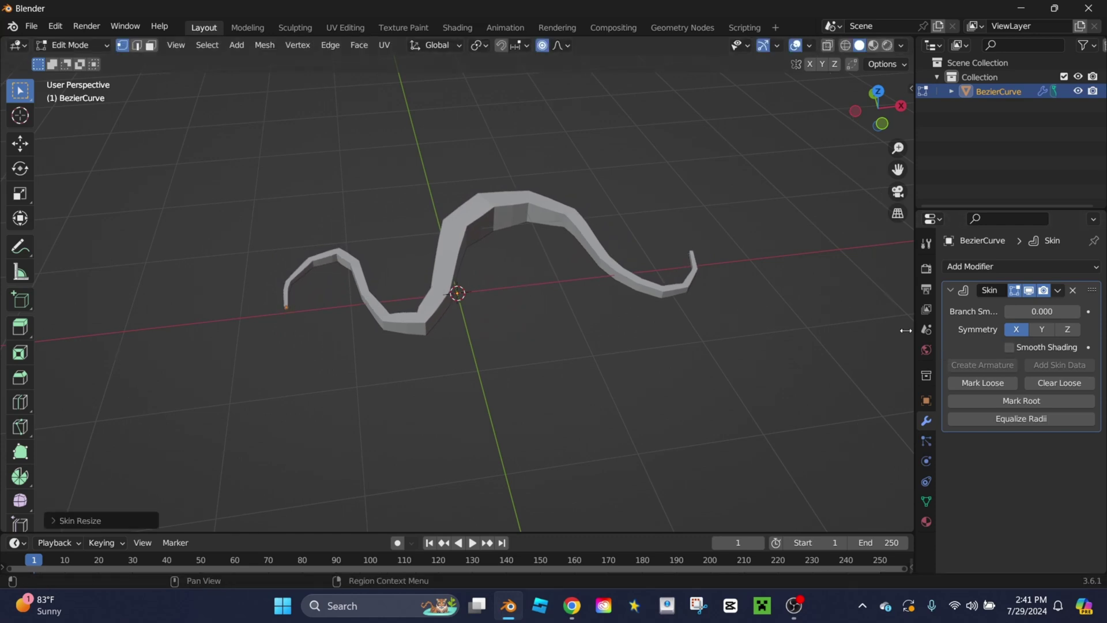
mouse_move(777, 267)
middle_mouse_down()
mouse_move(721, 331)
mouse_move(772, 272)
middle_mouse_up()
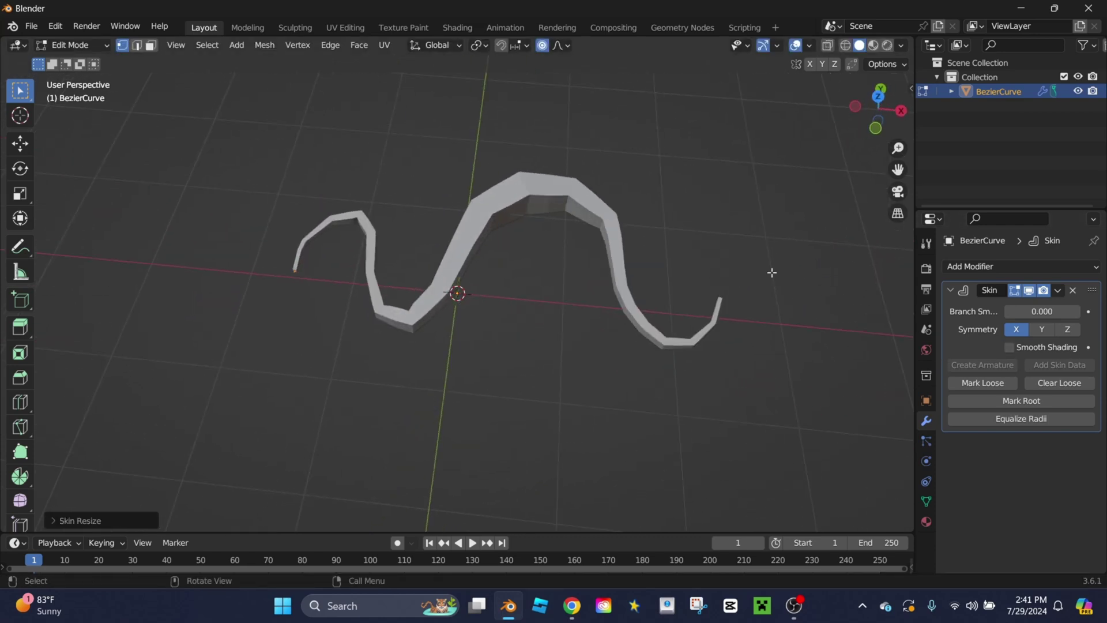
middle_click_drag(688, 423, 548, 316)
Apply the Skin modifier in Object Mode.
key("Tab")
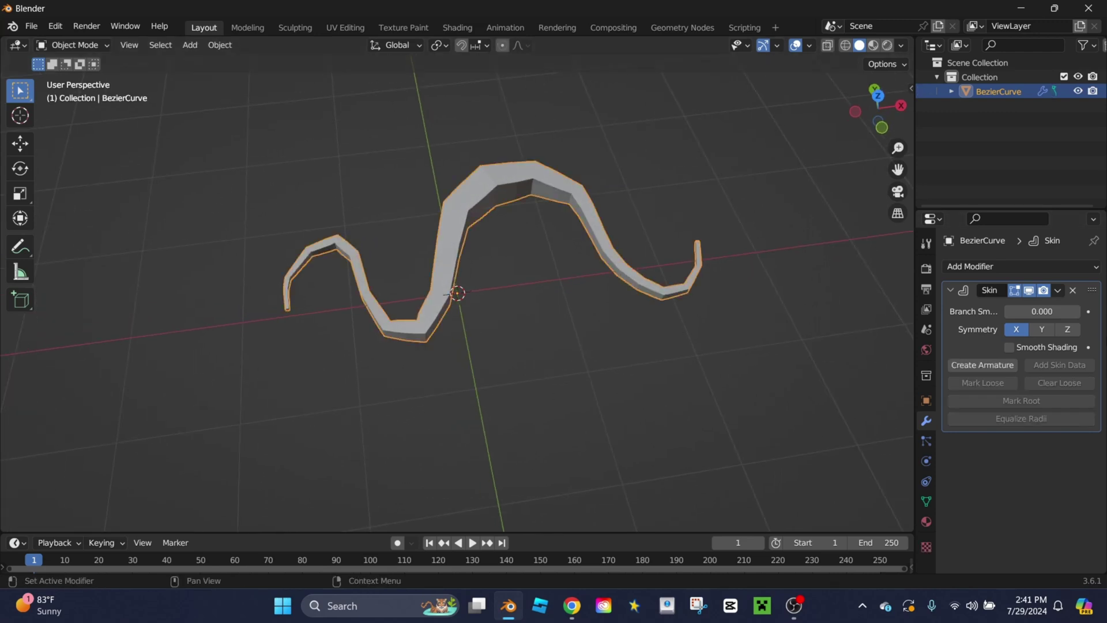
left_click(1060, 290)
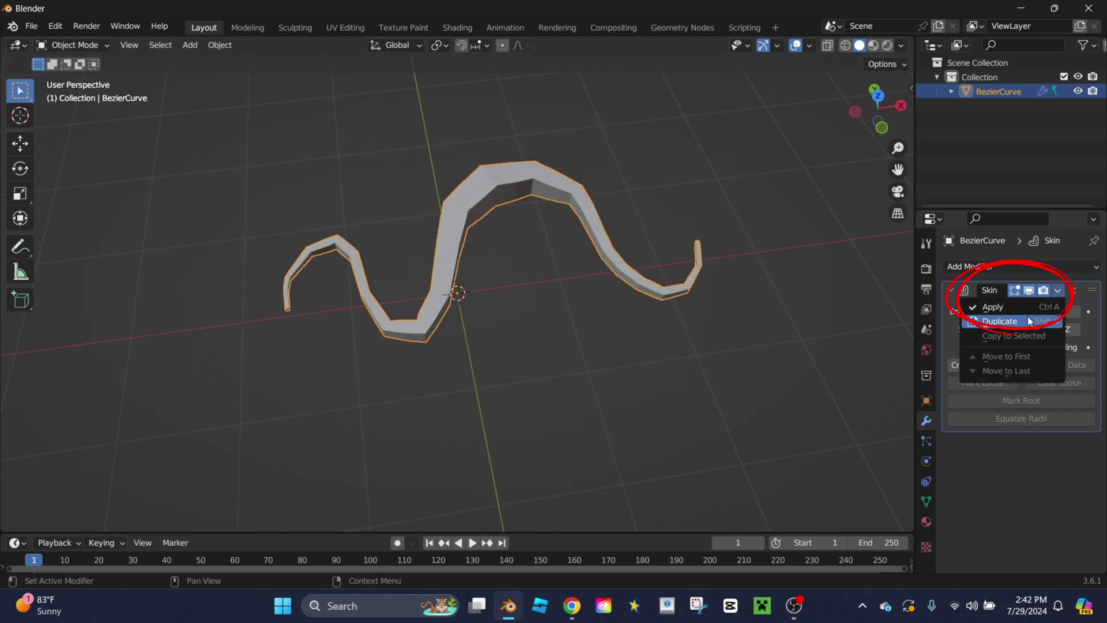
left_click(1015, 307)
middle_click_drag(707, 363, 754, 282)
Inspect the baked mesh's vertices in Edit Mode, then return to Object Mode and deselect.
key("Tab")
left_click_drag(781, 331, 664, 230)
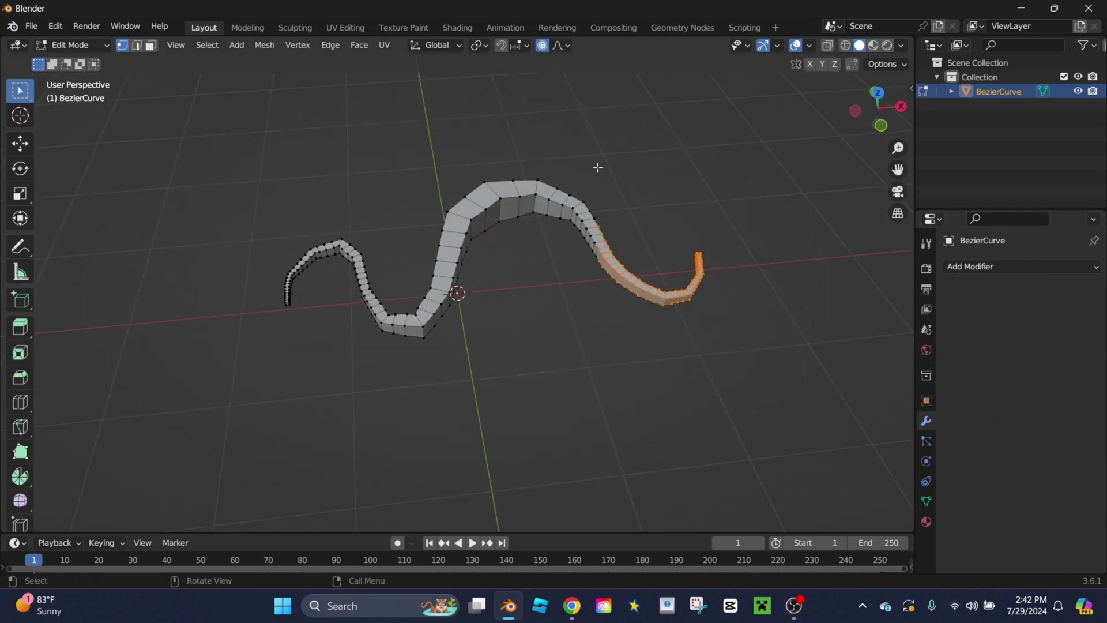
left_click_drag(280, 215, 429, 384)
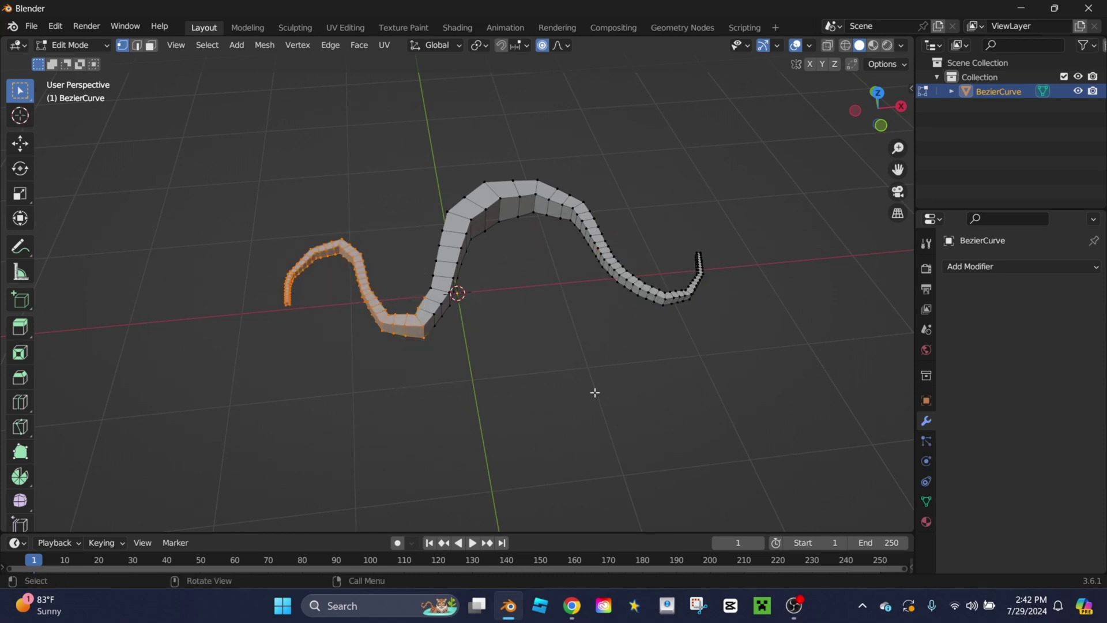
key("Tab")
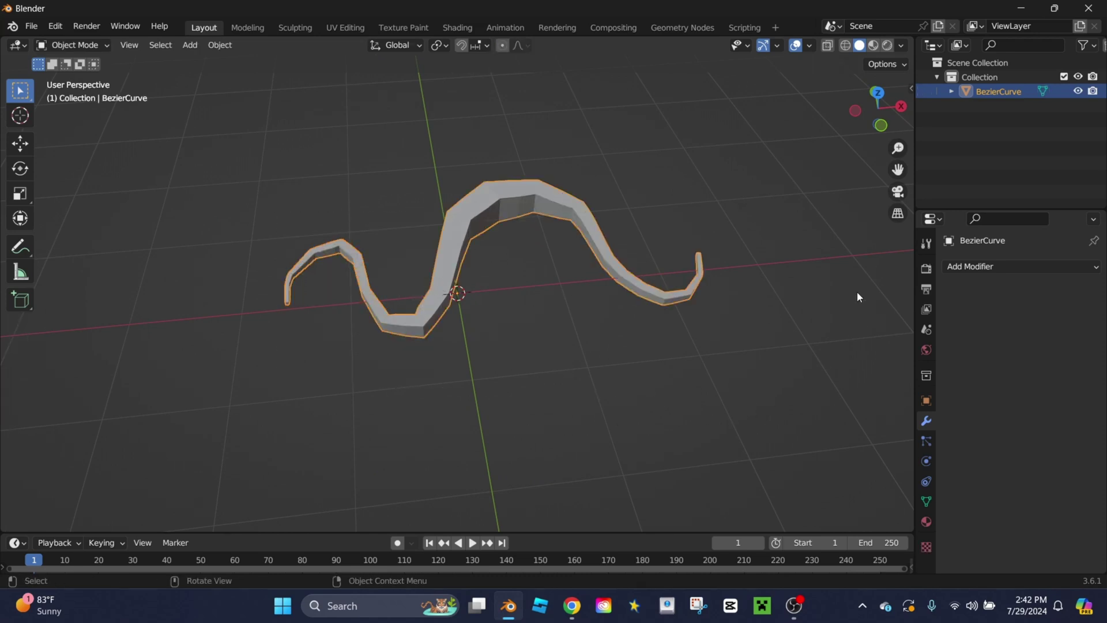
left_click(421, 154)
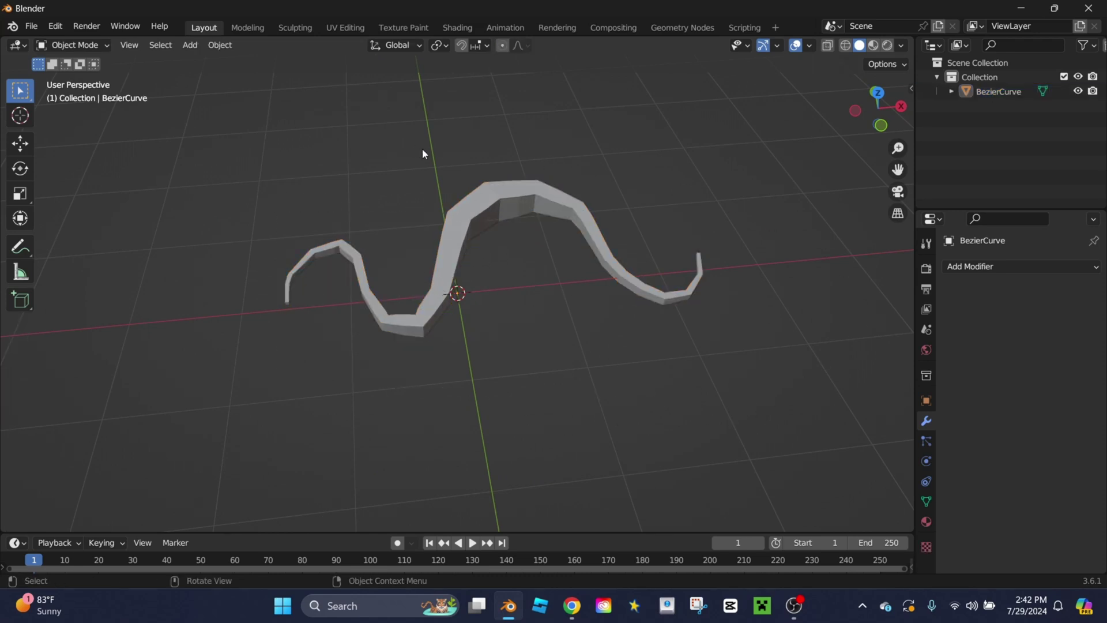
Add a Decimate modifier, trying ratios 0.5 and 0.25 before settling on 0.3.
left_click(492, 195)
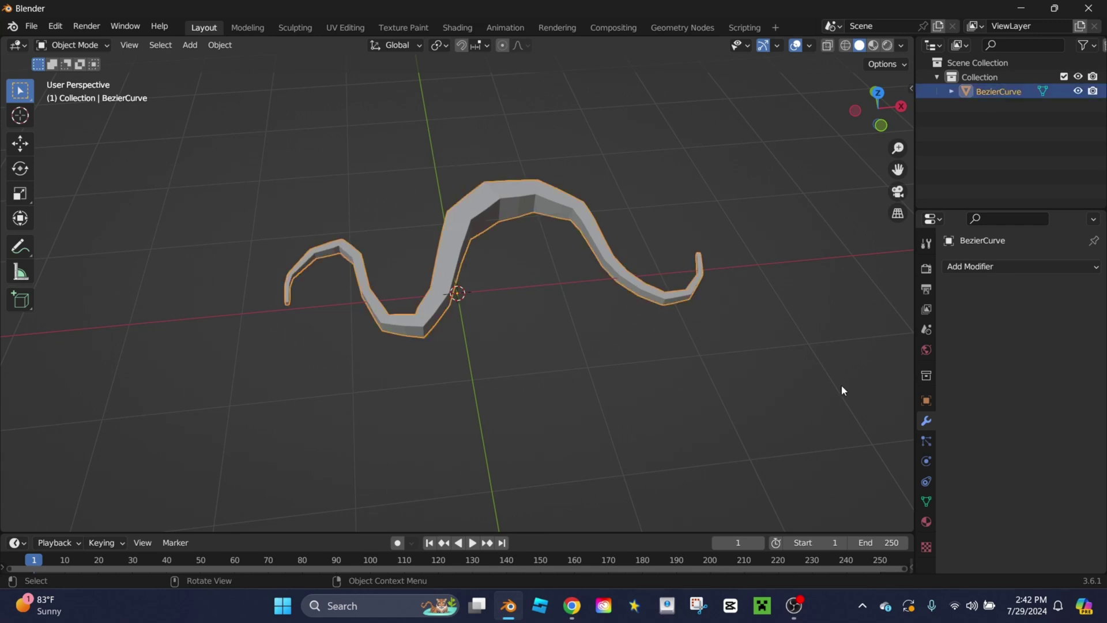
left_click(1009, 268)
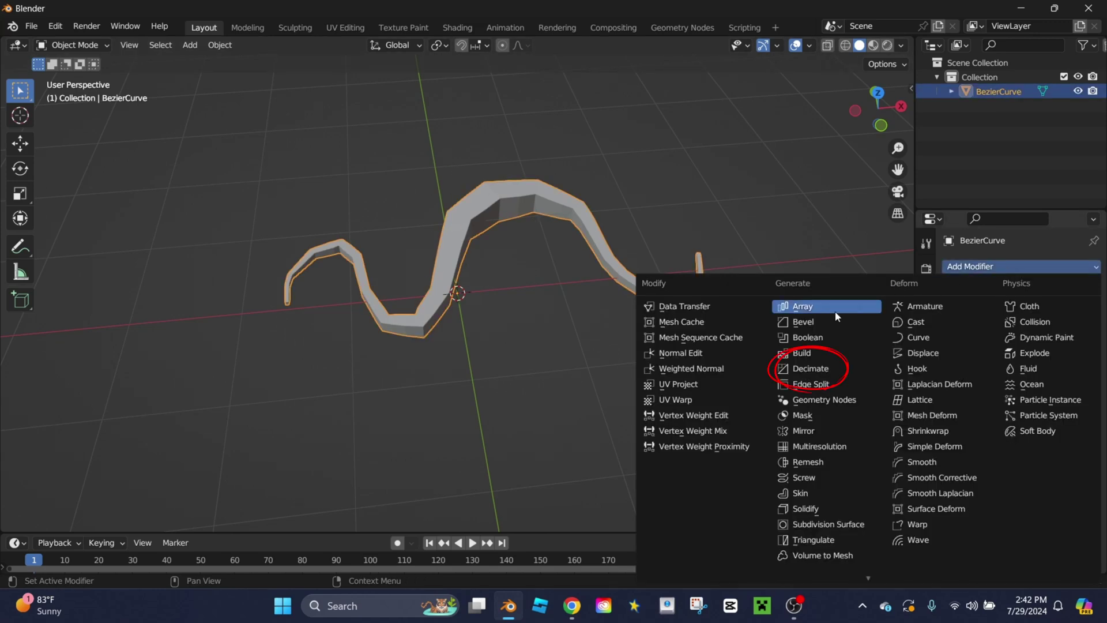
left_click(825, 369)
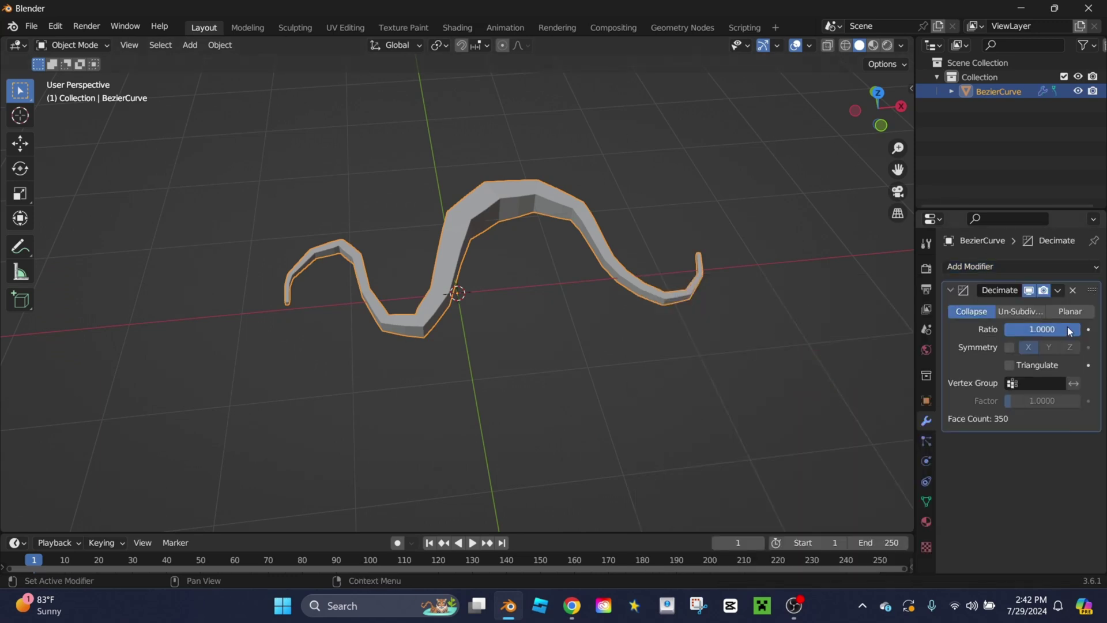
double_click(1056, 331)
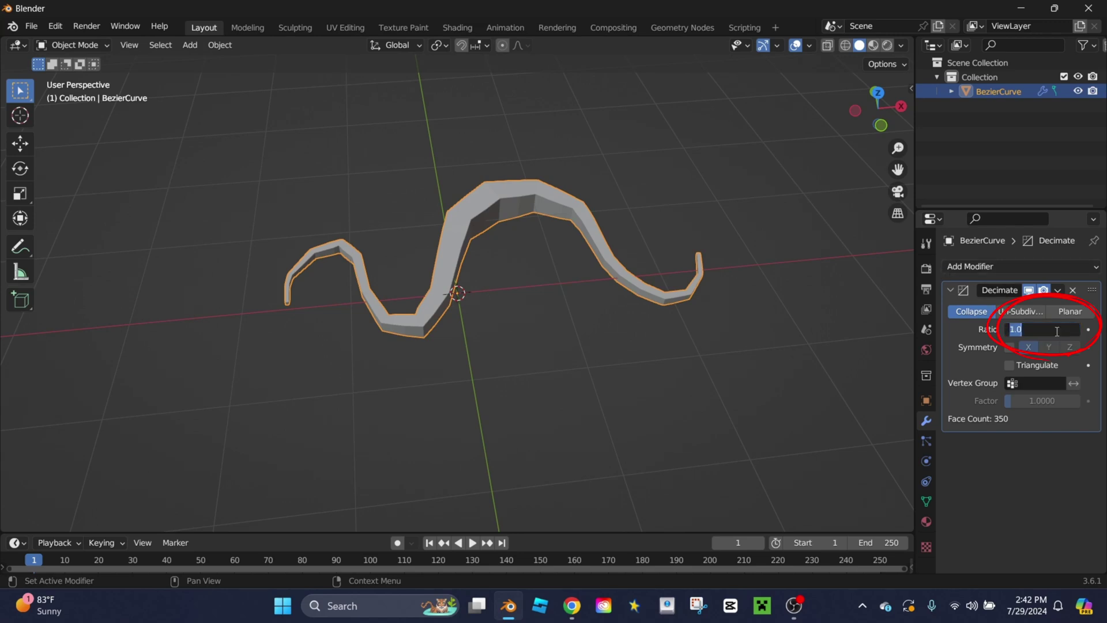
type("0.5")
key("Return")
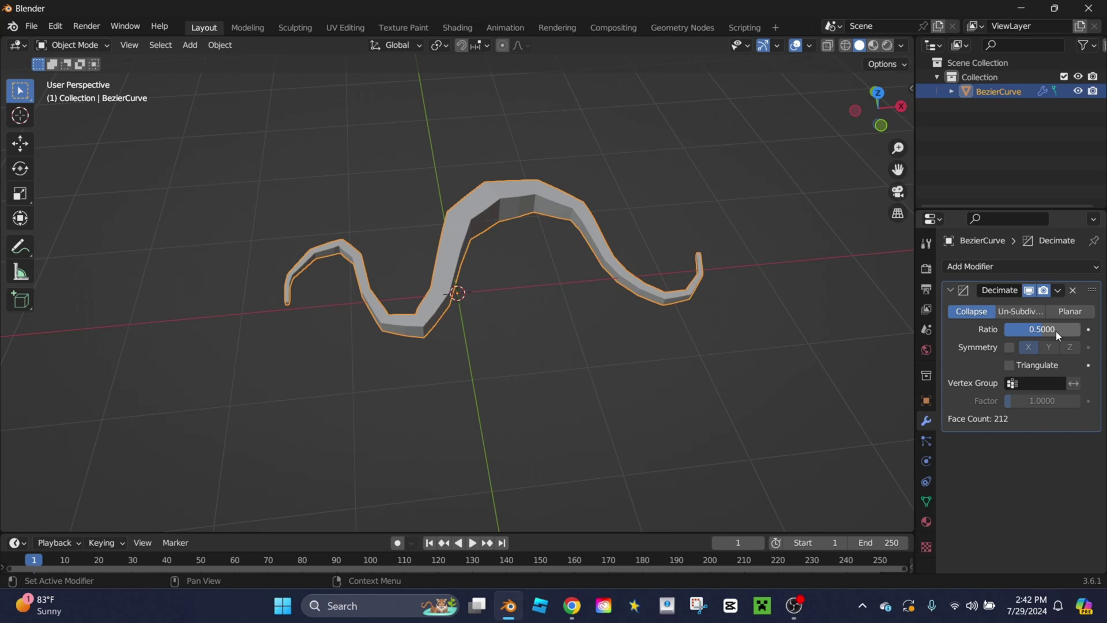
double_click(1057, 331)
type("0.25")
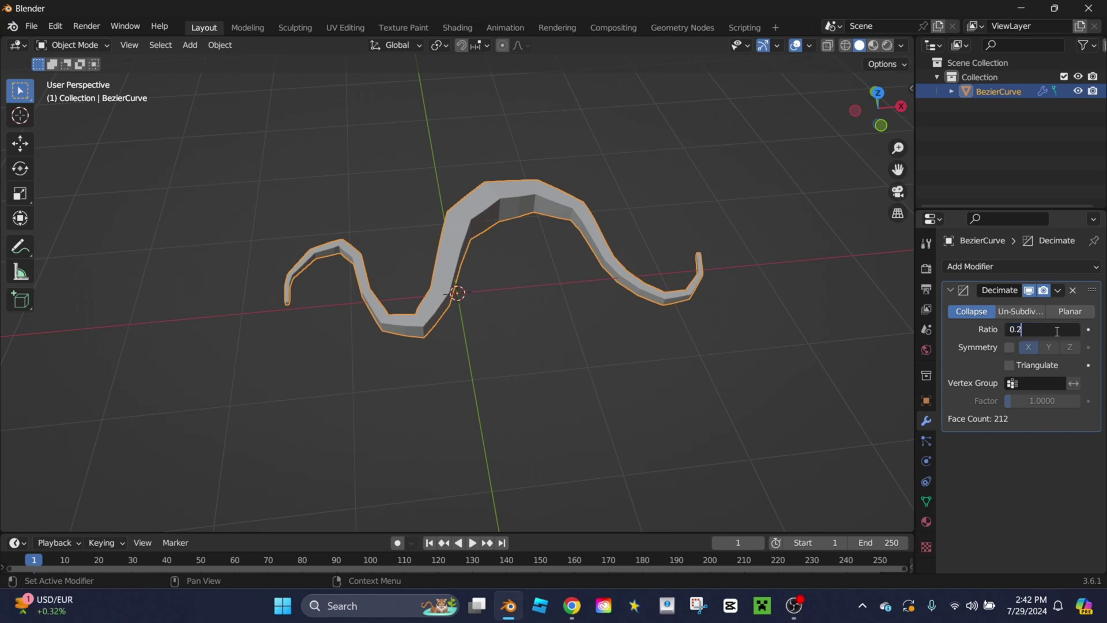
key("Return")
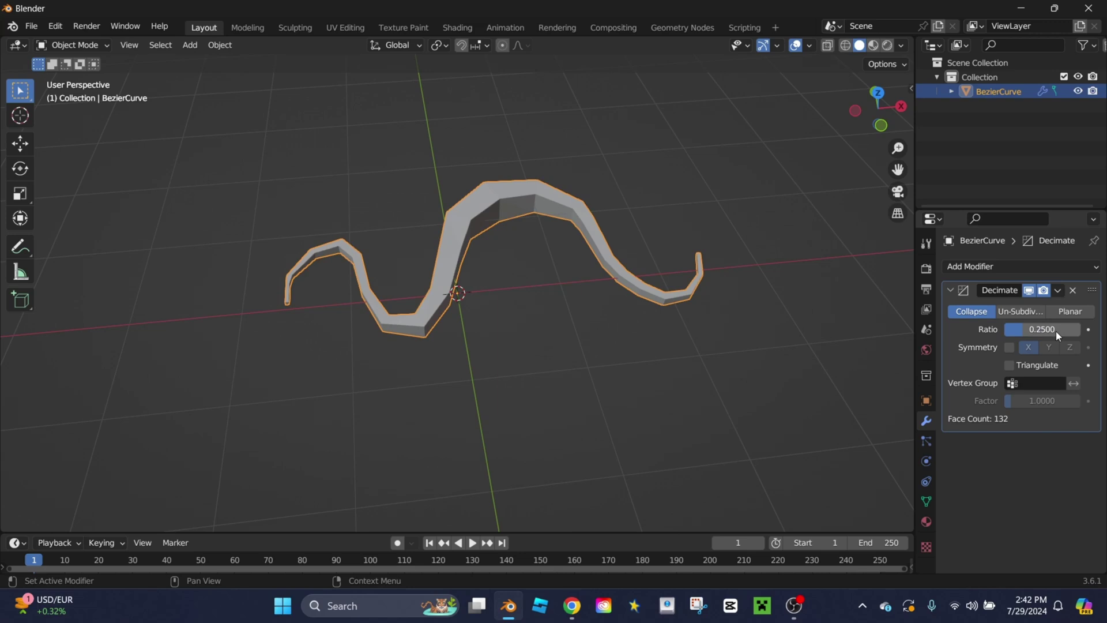
double_click(1057, 332)
type("0.3")
key("Return")
Apply the Decimate modifier and inspect the low-poly mesh in Edit Mode.
left_click(1058, 290)
left_click(986, 306)
key("Tab")
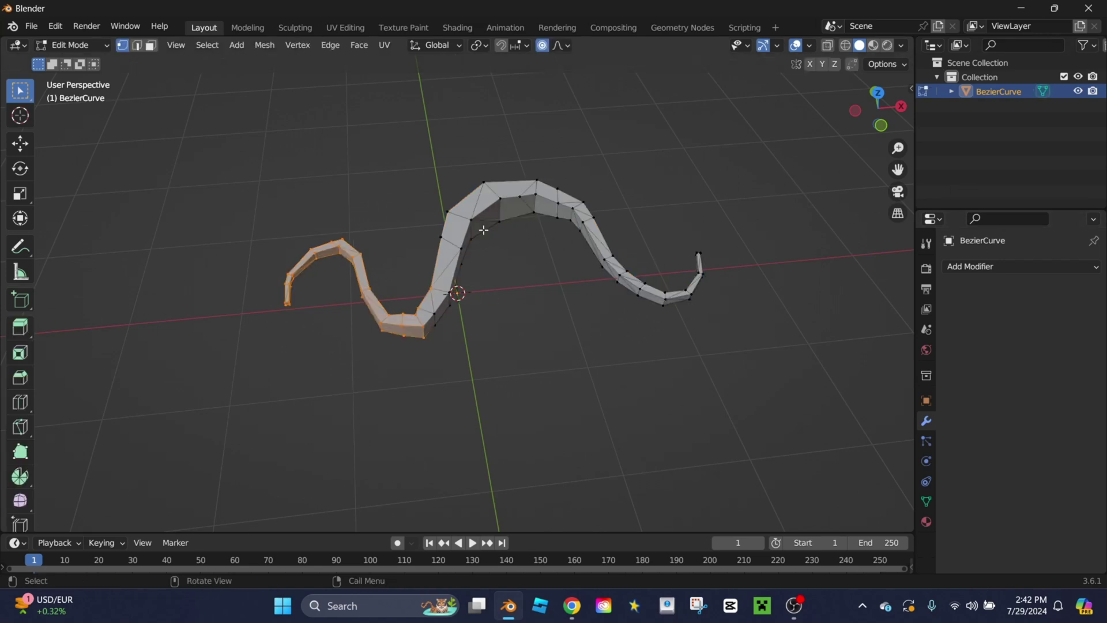
middle_click_drag(667, 259, 704, 309)
key("Tab")
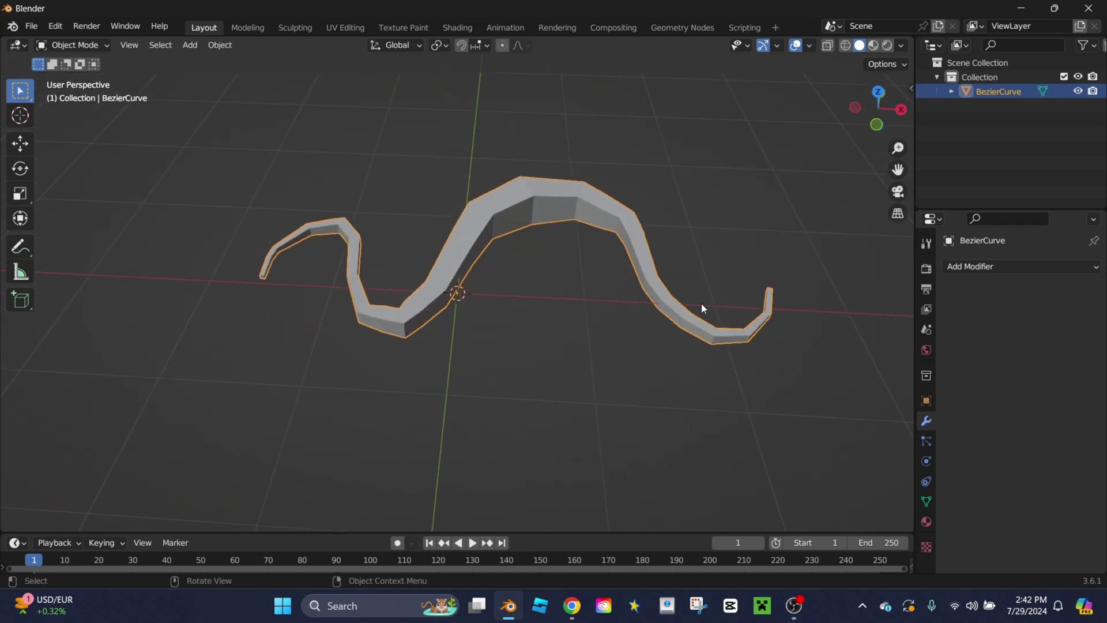
Hide the BezierCurve squiggle using its eye icon in the Outliner.
left_click(1028, 267)
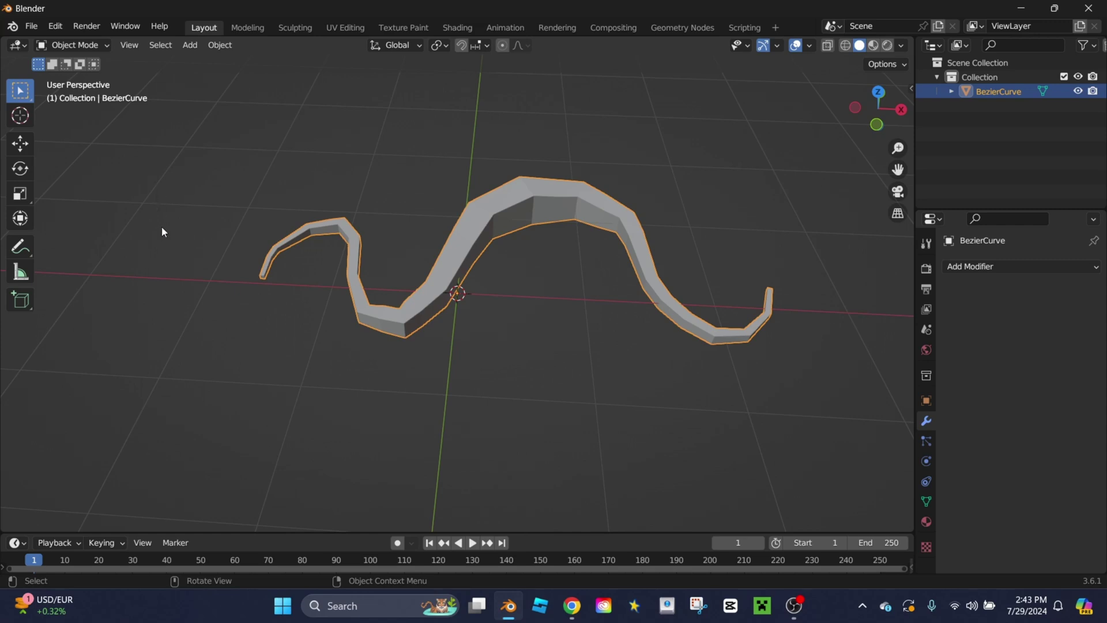
middle_click_drag(162, 226, 837, 154)
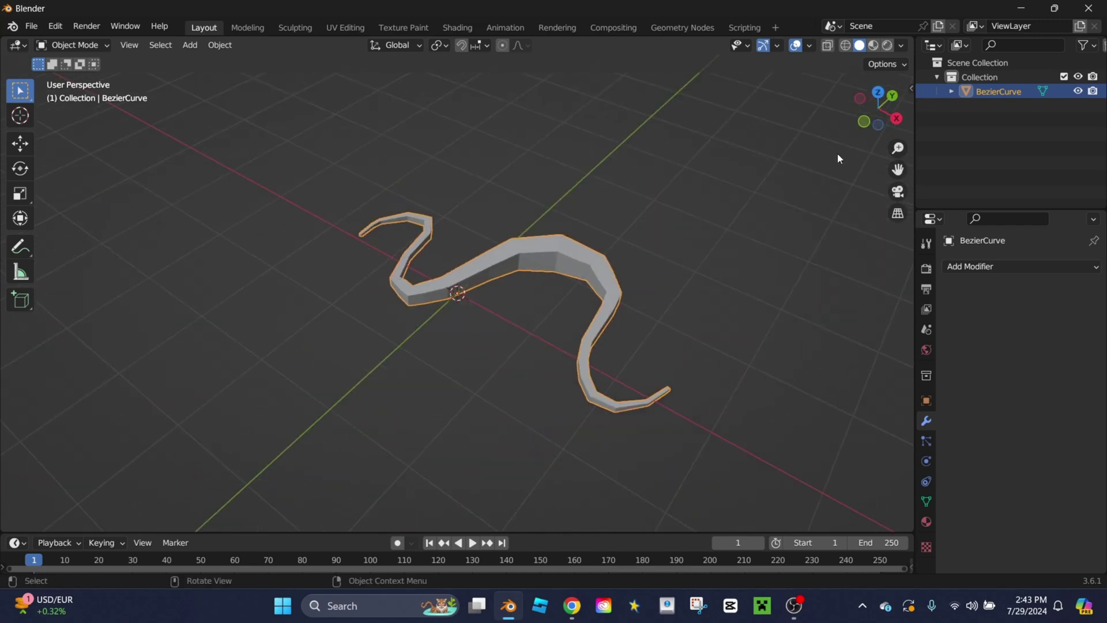
left_click(1078, 91)
Add a new Bezier curve, delete its default points, and draw a freehand squiggle from top view.
left_click(190, 45)
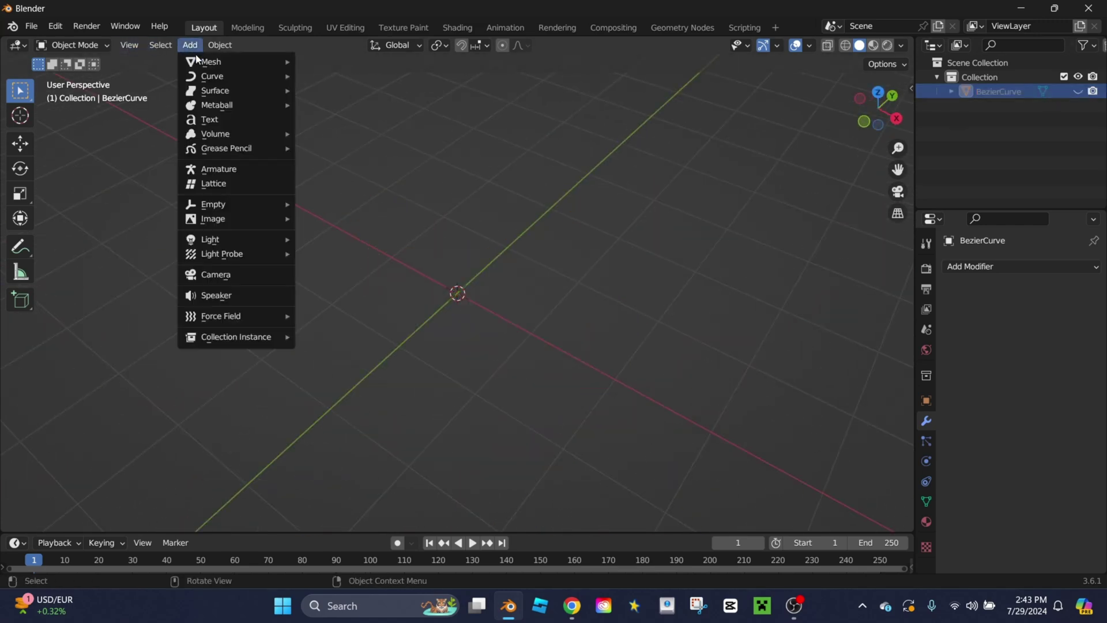
mouse_move(199, 76)
left_click(344, 82)
right_click(607, 422)
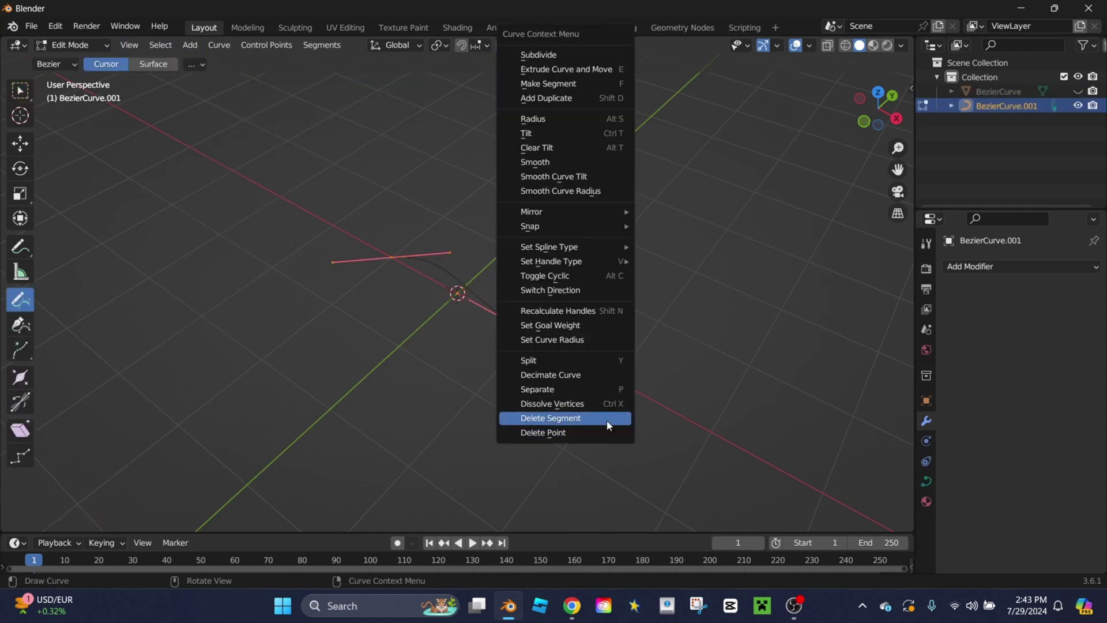
left_click(608, 430)
key("KP_7")
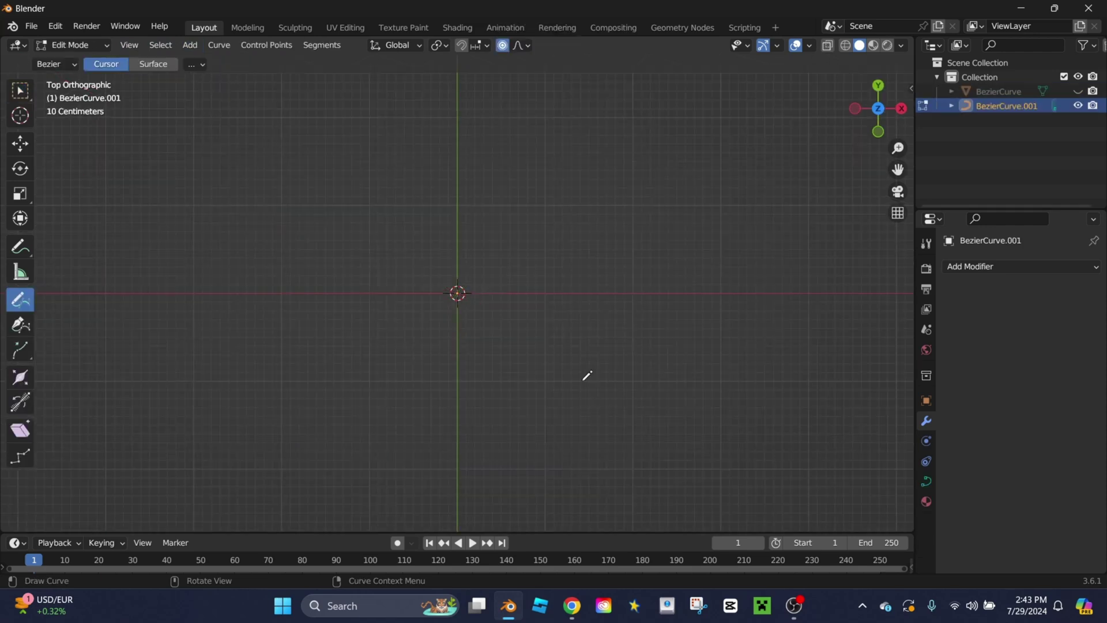
mouse_move(290, 411)
left_mouse_down()
mouse_move(292, 342)
mouse_move(408, 394)
mouse_move(519, 190)
mouse_move(640, 155)
left_mouse_up()
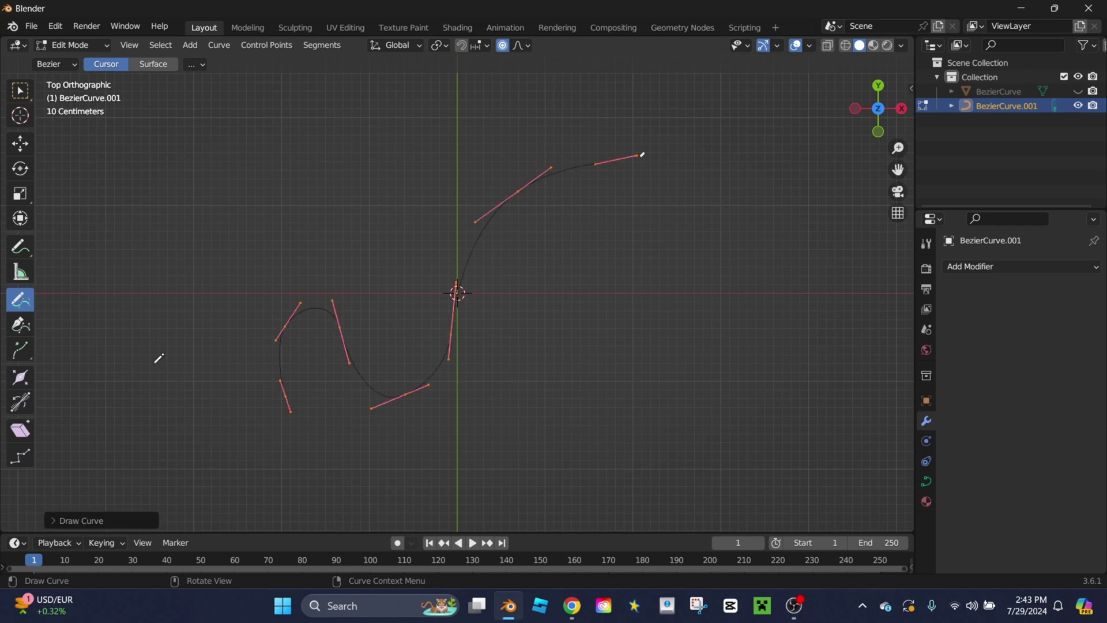
Select most of the squiggle's control points, including the end point, and raise them along Z.
left_click(12, 142)
middle_click_drag(425, 346, 373, 269)
left_click(341, 292)
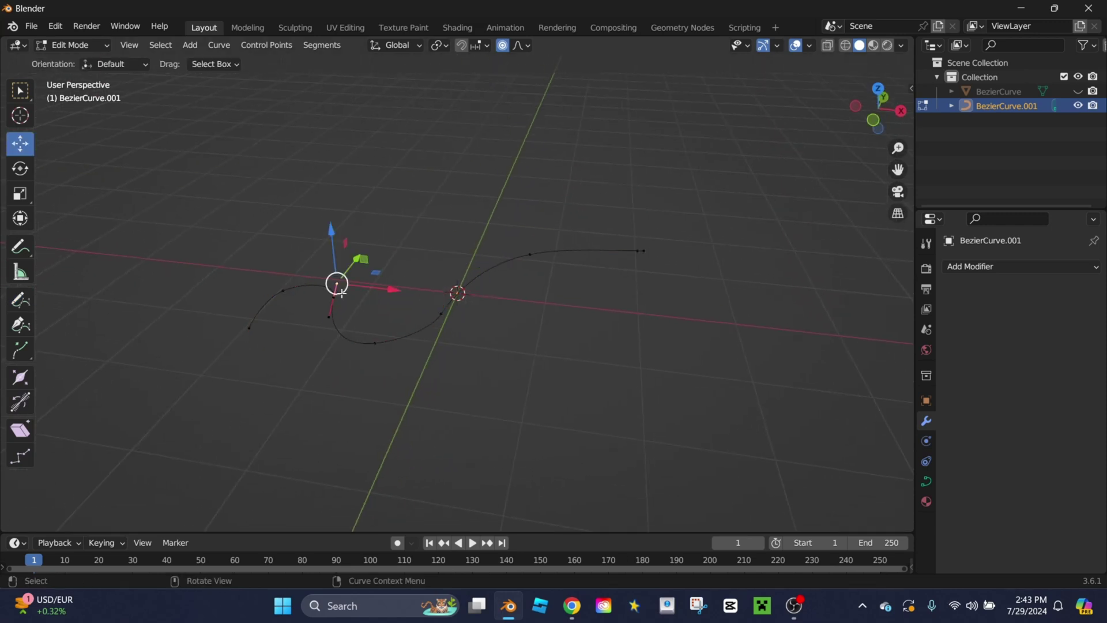
left_click_drag(289, 250, 744, 385)
left_click_drag(600, 201, 695, 287)
key("g")
key("z")
left_click(554, 51)
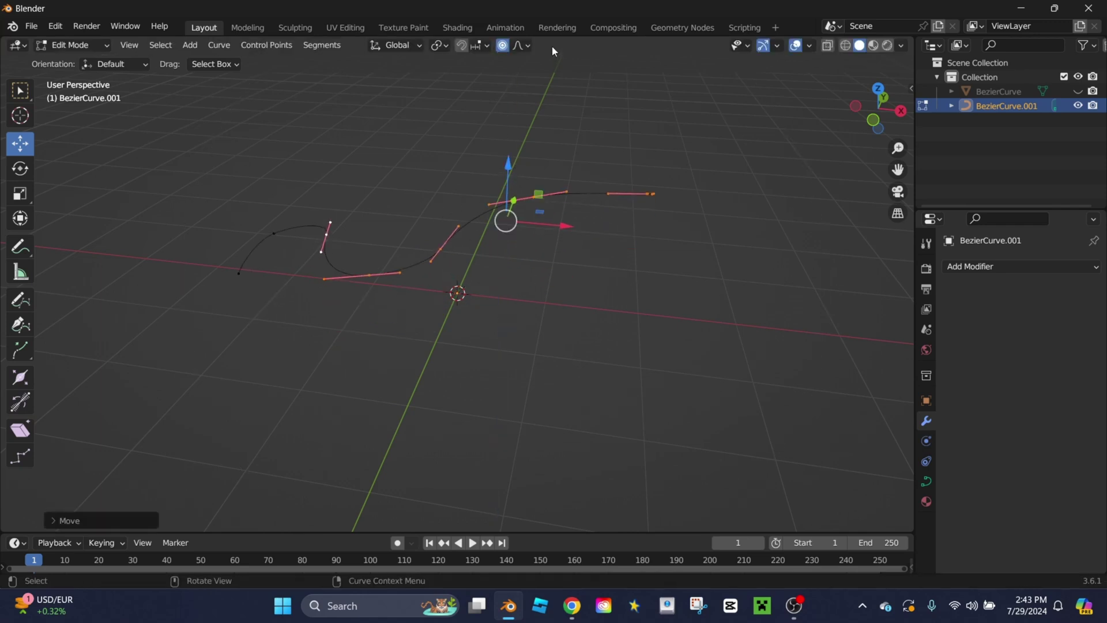
With proportional editing off, lift the selected points higher along Z, then return to Object Mode.
left_click(503, 45)
key("g")
key("z")
left_click(337, 225)
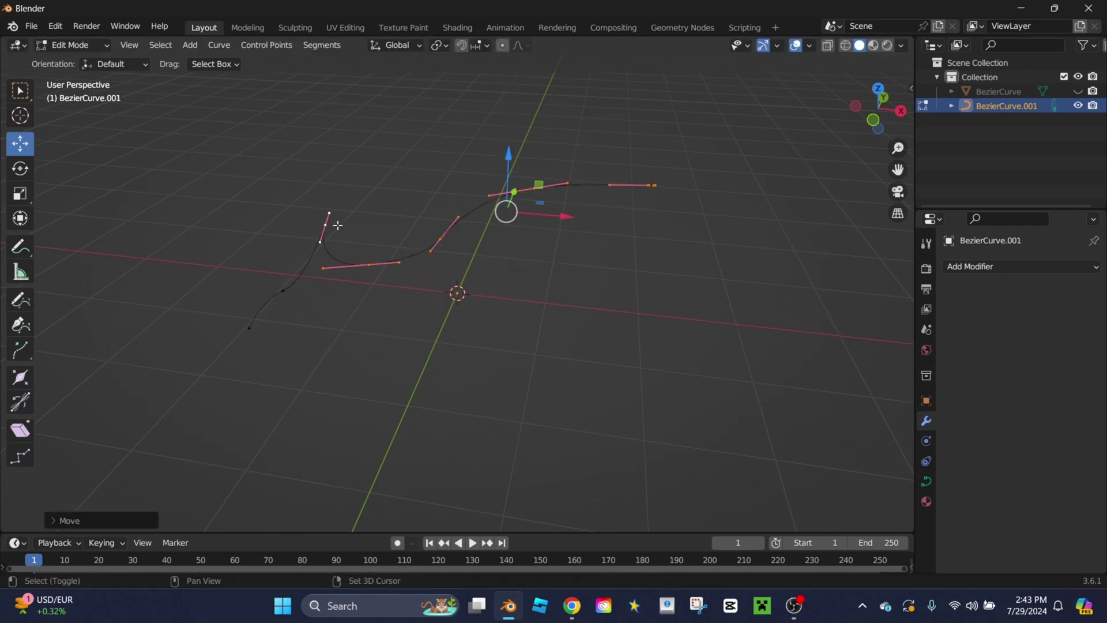
key("g")
key("z")
left_click(457, 327)
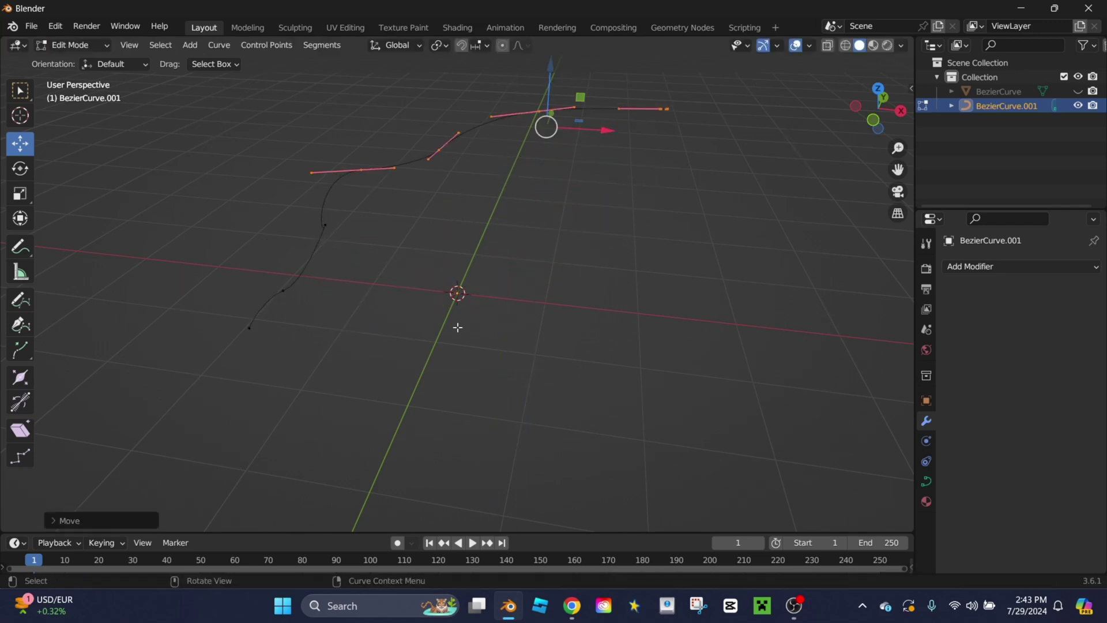
middle_click_drag(457, 327, 1007, 344)
key("Tab")
Lower the curve's Resolution U to 3 and convert it to a mesh.
left_click(926, 481)
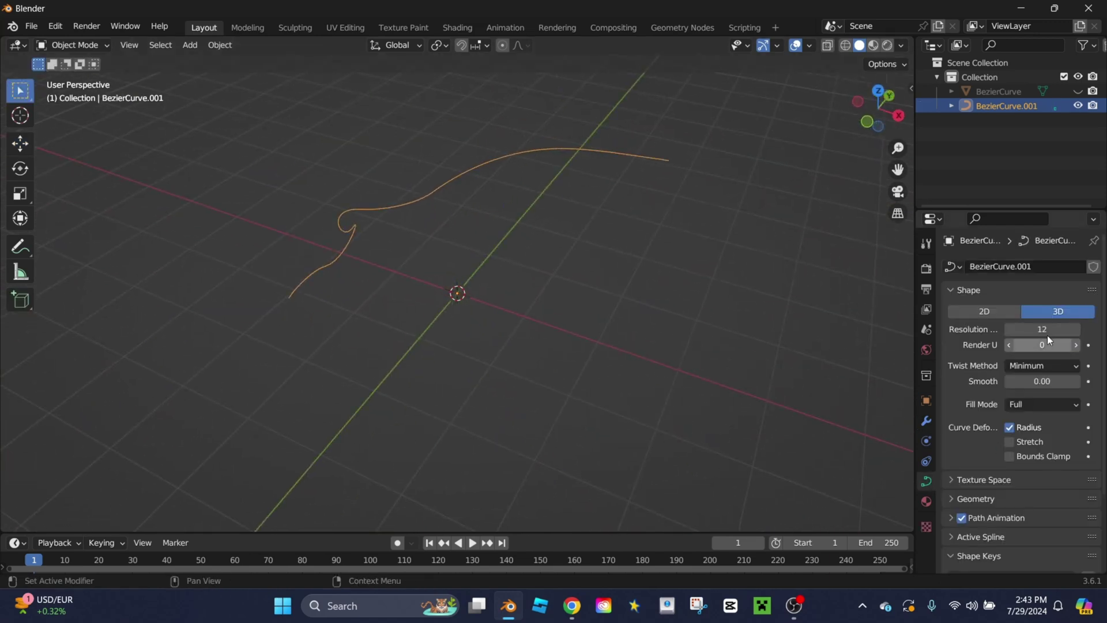
left_click_drag(1043, 329, 1023, 329)
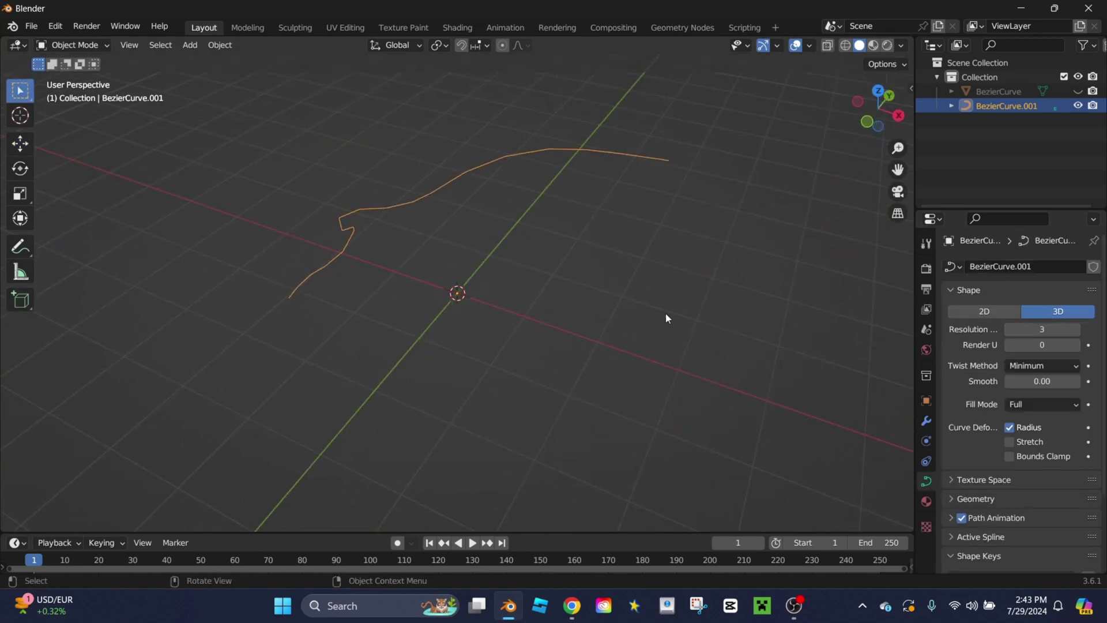
middle_click_drag(665, 313, 984, 344)
right_click(658, 214)
mouse_move(662, 220)
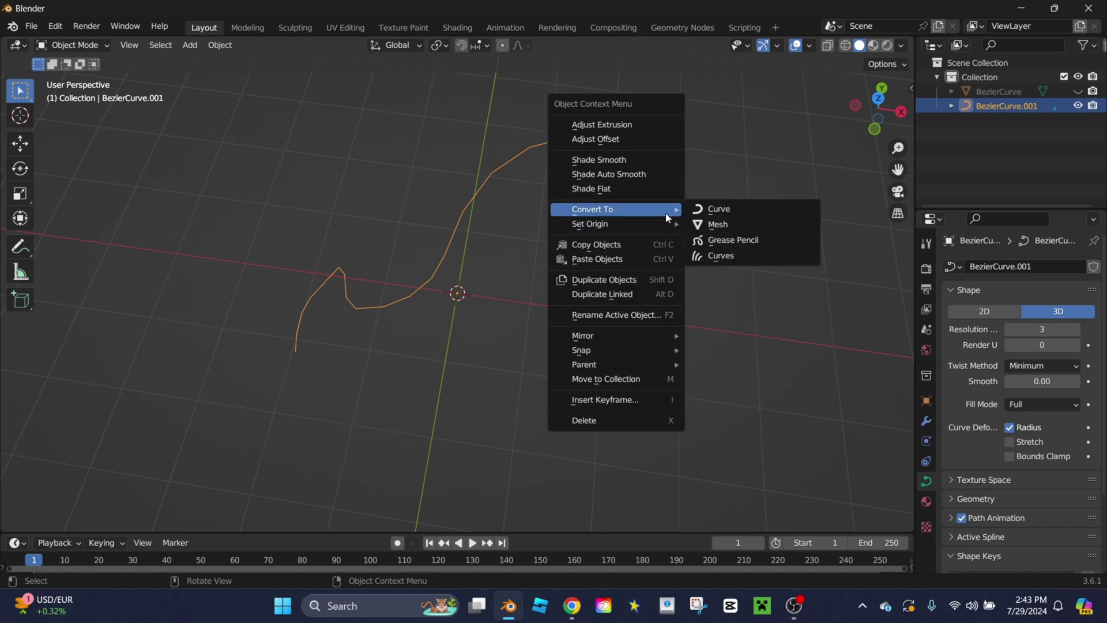
left_click(709, 227)
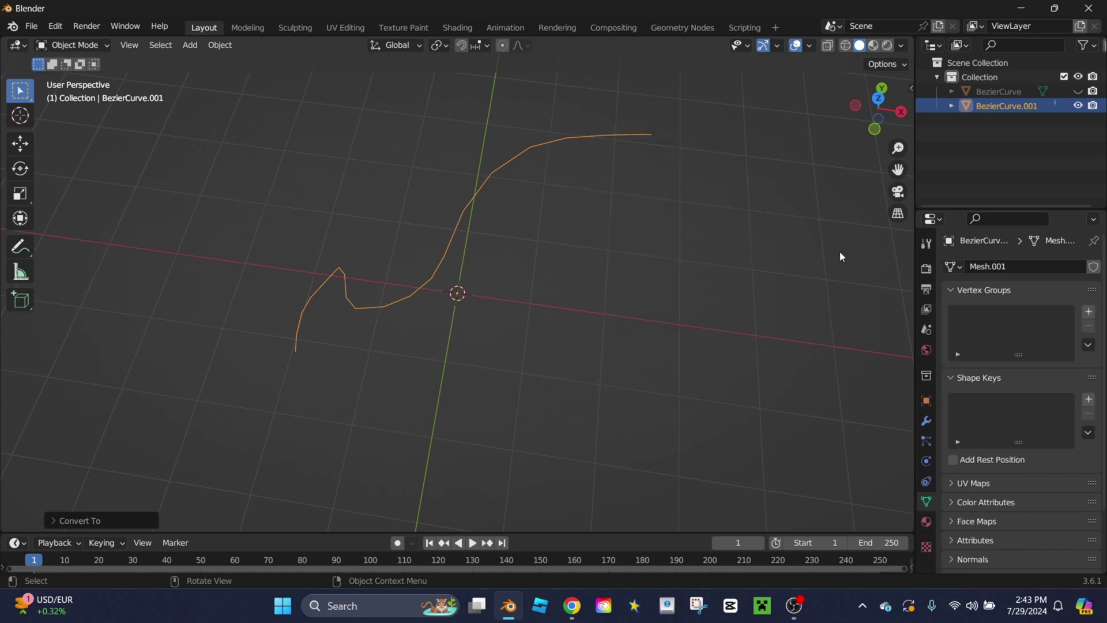
Add a Skin modifier to thicken the mesh line into a tube.
left_click(927, 421)
left_click(1014, 262)
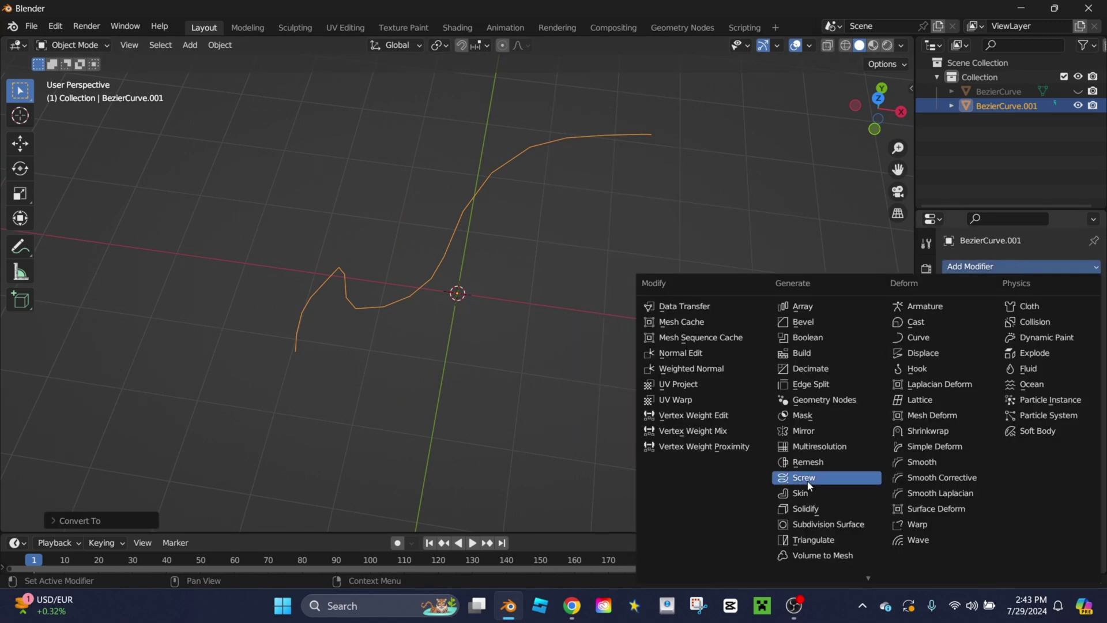
left_click(811, 479)
key("Tab")
middle_click_drag(744, 348, 617, 253)
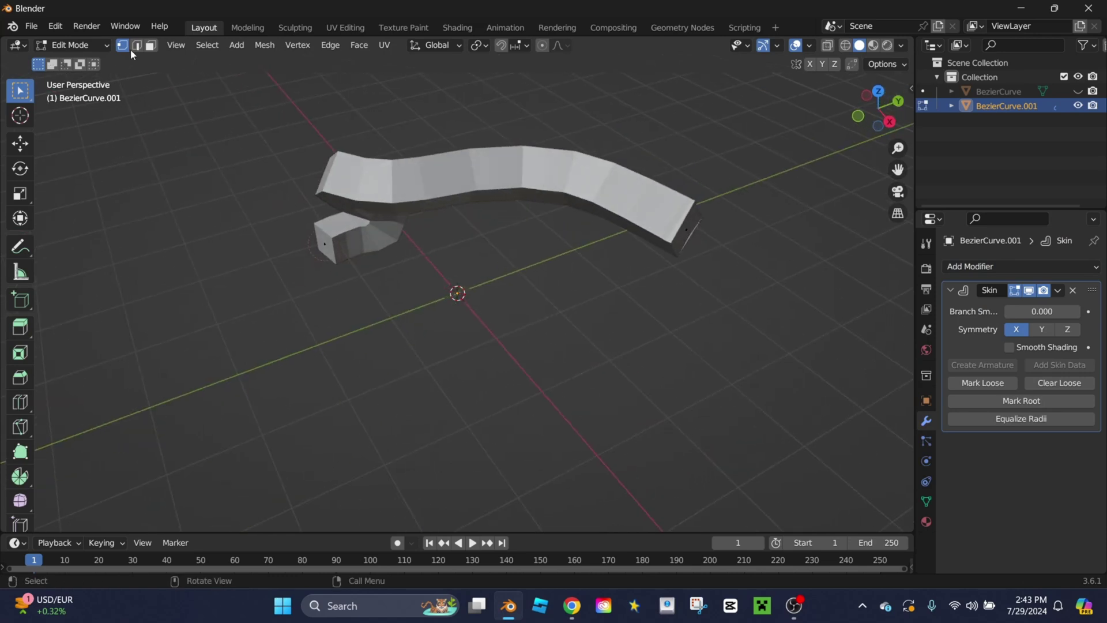
Shrink the end vertex's skin radius twice with Ctrl+A for a thin tapered tip.
left_click(542, 45)
key("g")
scroll(807, 271, "up", 3)
key("Escape")
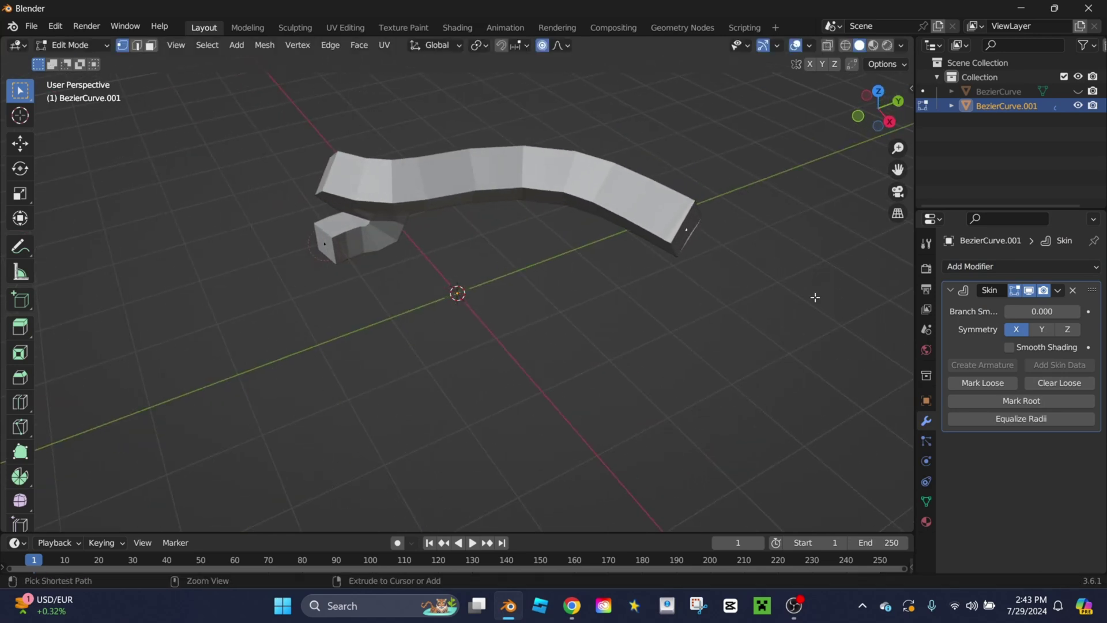
key("ctrl+a")
left_click(672, 256)
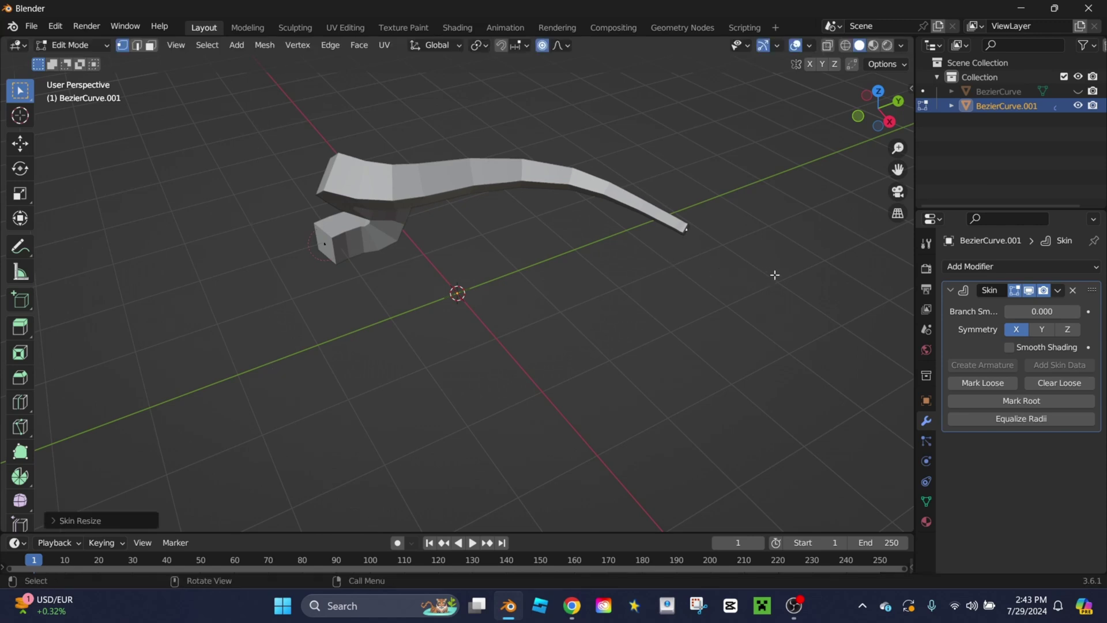
key("ctrl+a")
left_click(638, 248)
key("Tab")
middle_click_drag(645, 258, 705, 330)
Apply the Skin modifier permanently and add a Decimate modifier.
left_click(1057, 290)
left_click(1027, 304)
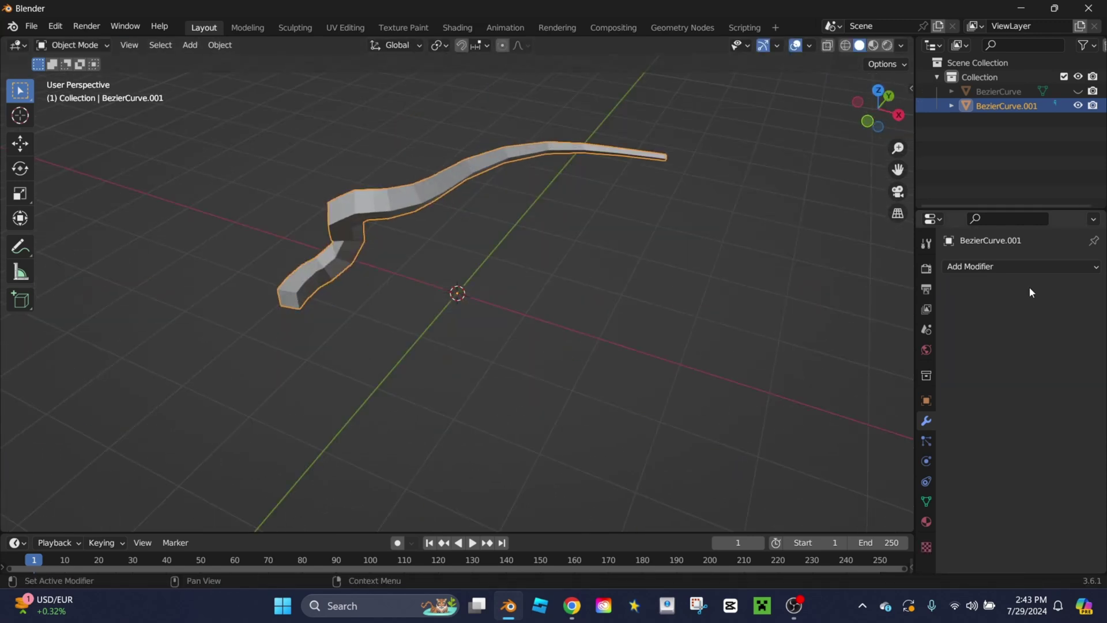
left_click(1006, 267)
left_click(832, 365)
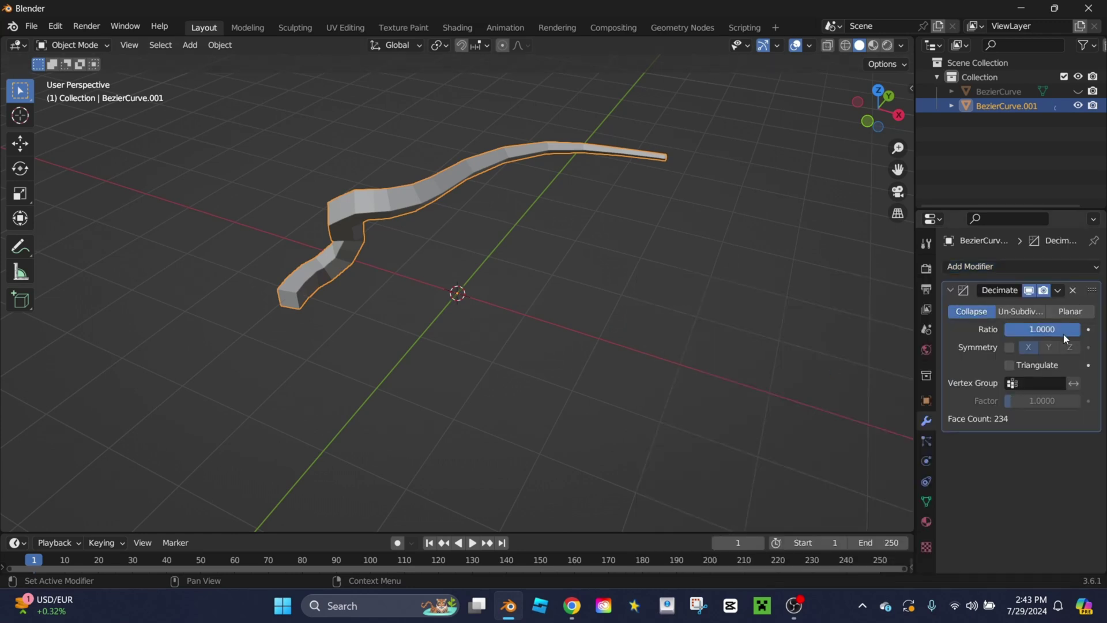
Set the Decimate ratio to 0.3 and apply it, reducing the tube to 98 faces.
left_click(1064, 334)
type("0.3")
key("Return")
left_click(1058, 290)
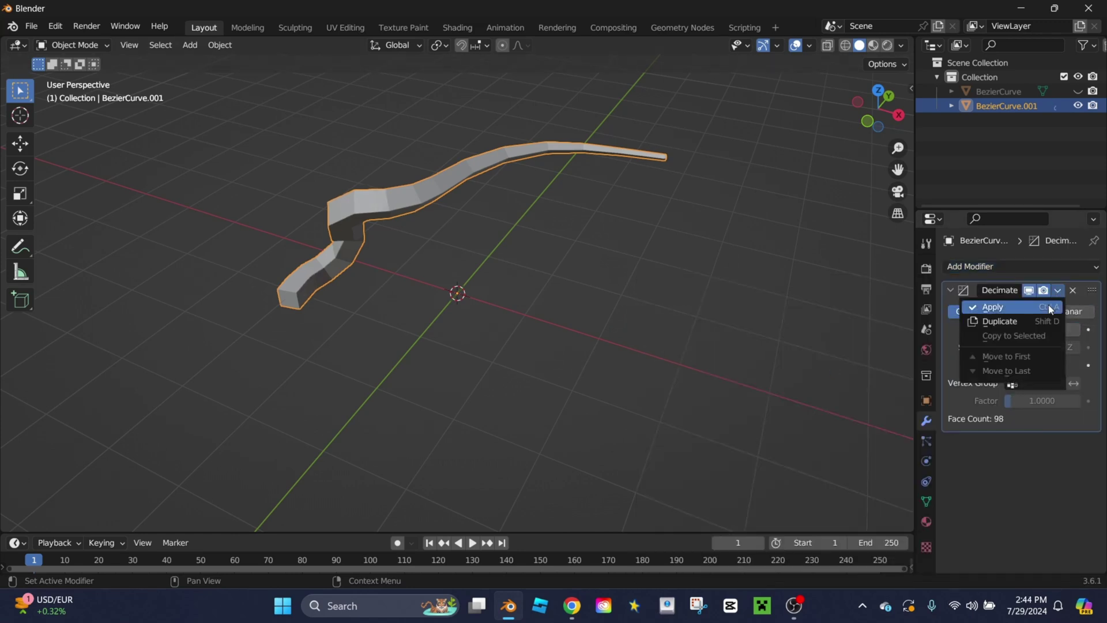
left_click(1050, 308)
middle_click_drag(413, 370, 509, 375)
key("Tab")
key("Tab")
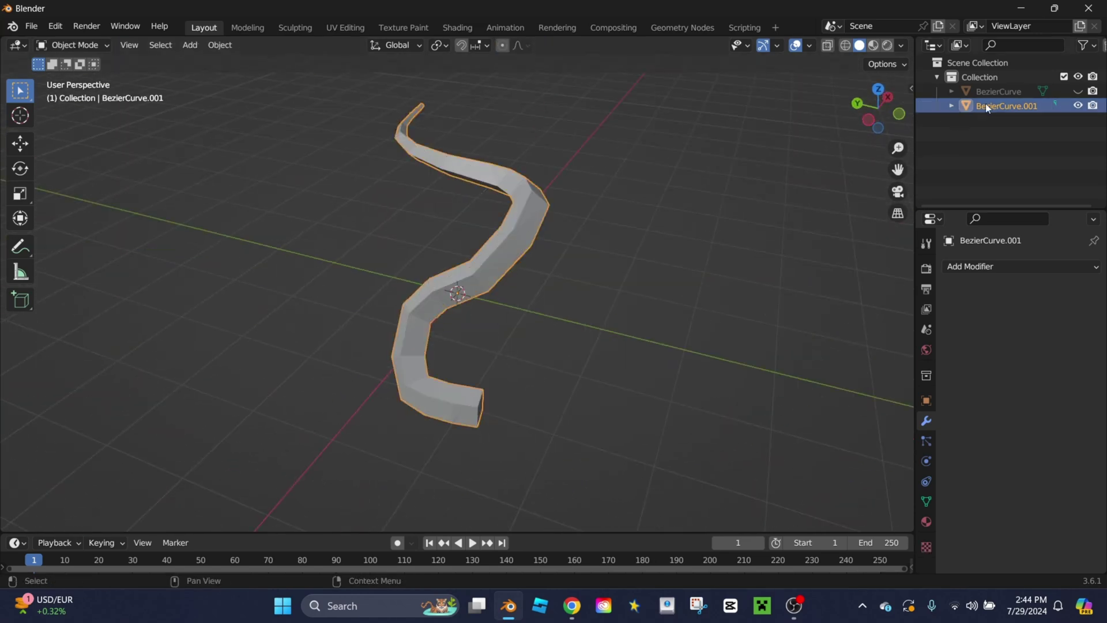
Unhide BezierCurve, move BezierCurve.001 beside it, and deselect everything.
left_click(1078, 92)
middle_click_drag(752, 270, 498, 247)
left_click(19, 143)
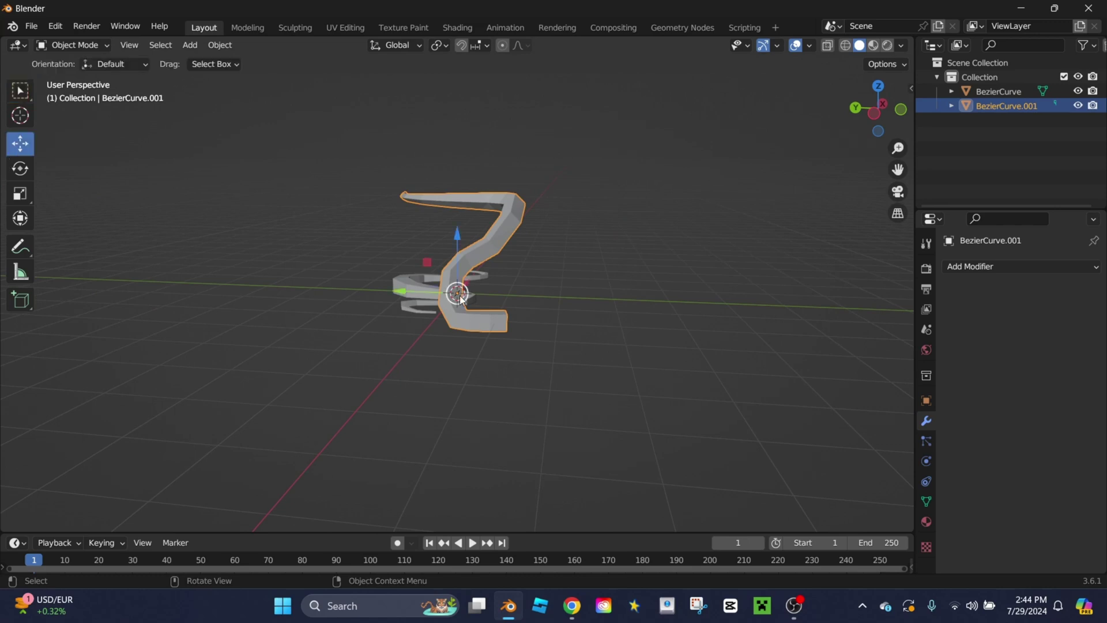
left_click_drag(461, 299, 623, 306)
middle_click_drag(623, 306, 55, 393)
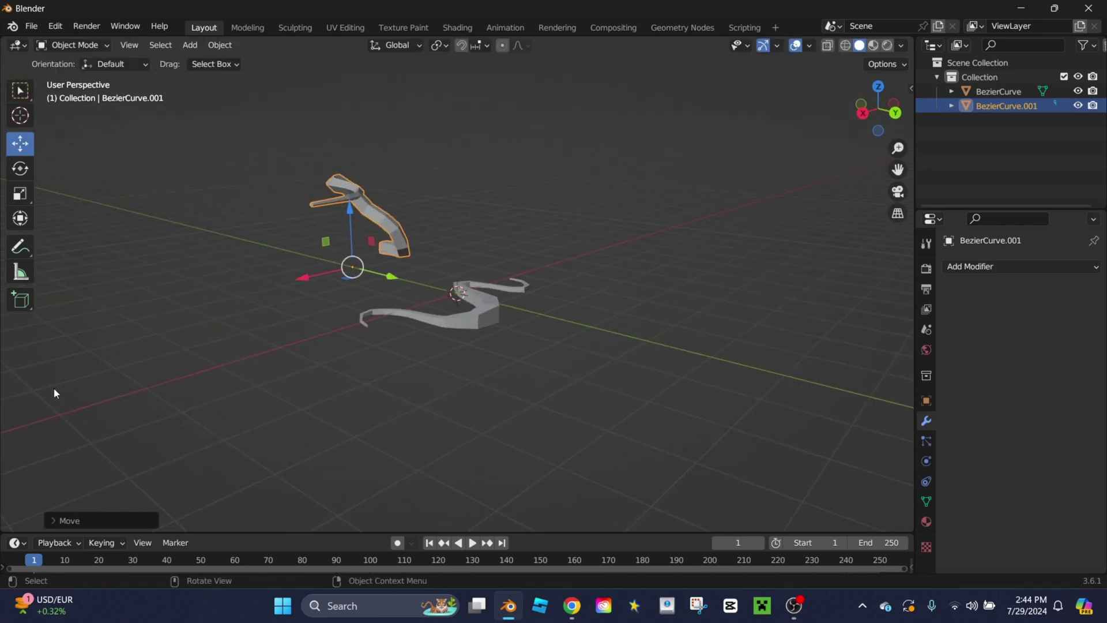
left_click(418, 324)
middle_click_drag(585, 354, 365, 362)
left_click(478, 370)
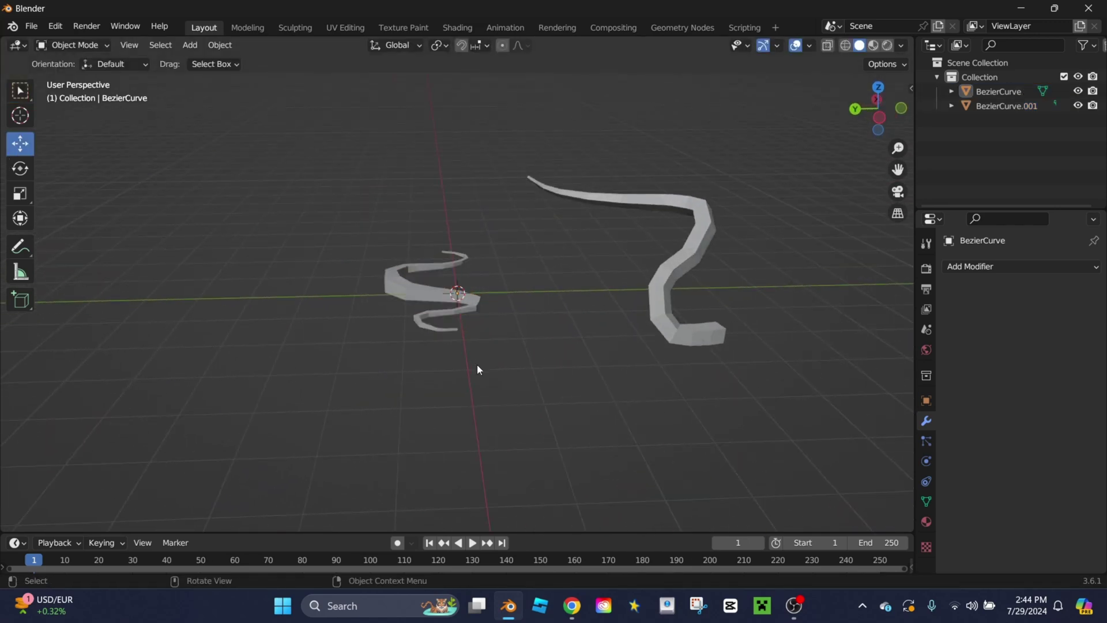
middle_click_drag(552, 278, 810, 272)
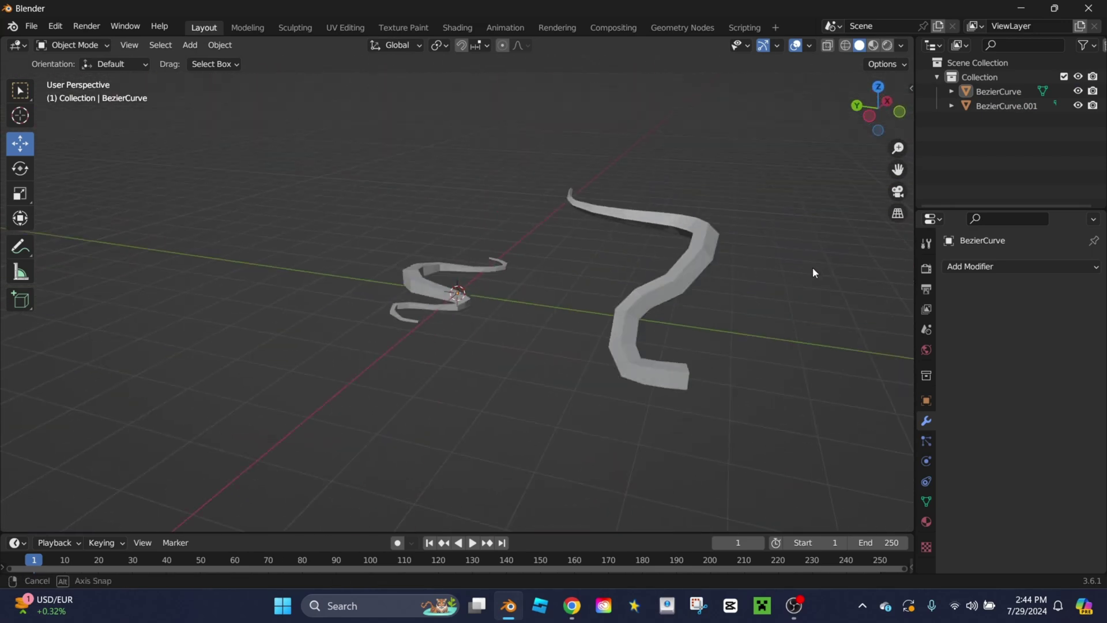